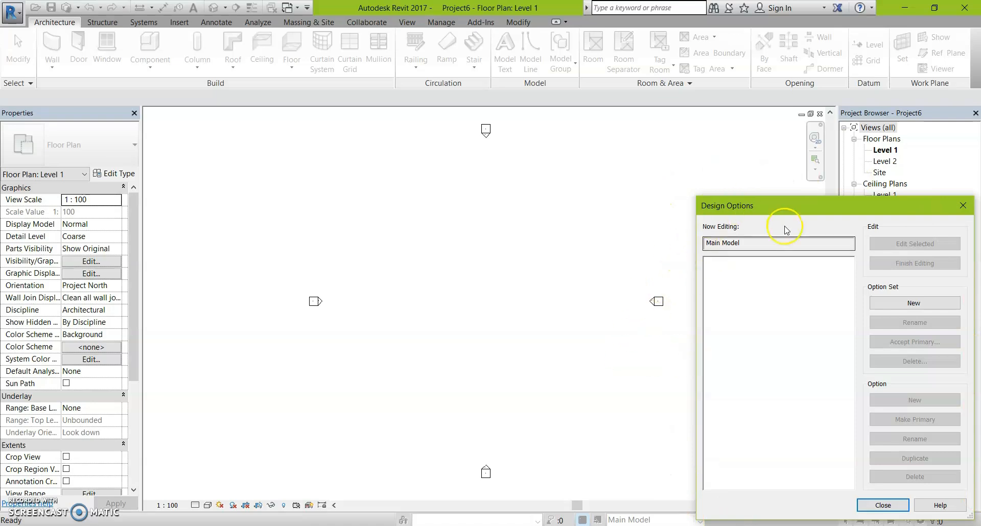
Draw a closed rectangle of Generic - 200mm walls, about 35000 by 23000 mm, between the four elevation markers
{"action": "left_click", "coordinate": [959, 204]}
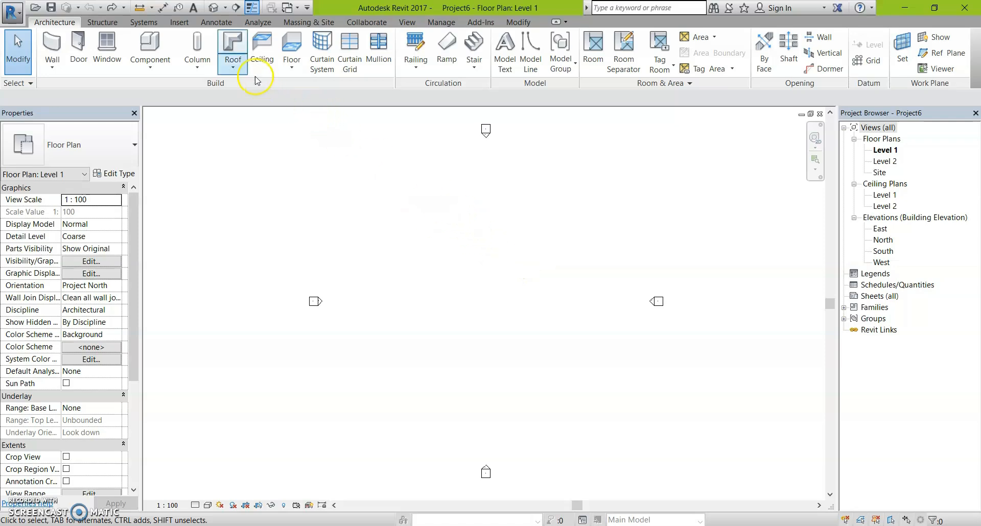
{"action": "key", "text": "w"}
{"action": "key", "text": "a"}
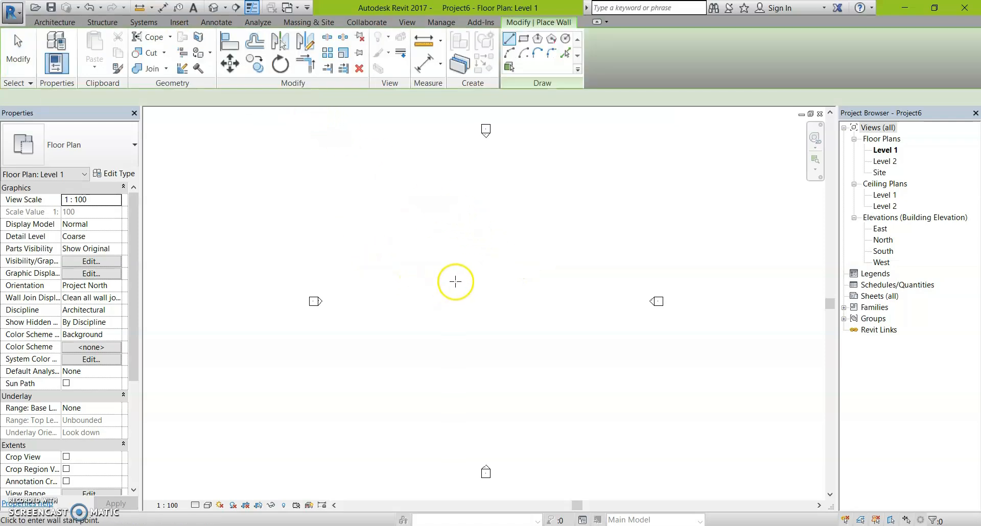
{"action": "left_click", "coordinate": [523, 42]}
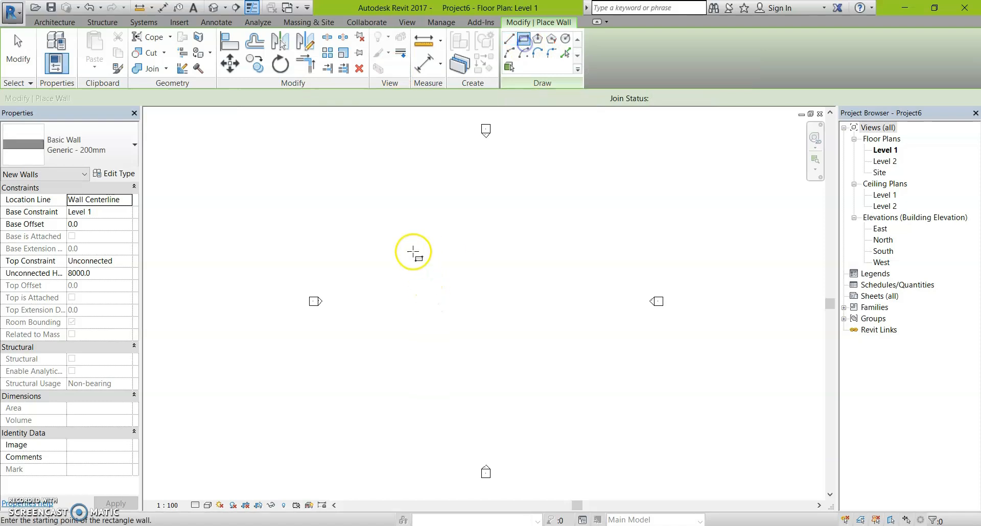
{"action": "left_click", "coordinate": [366, 230]}
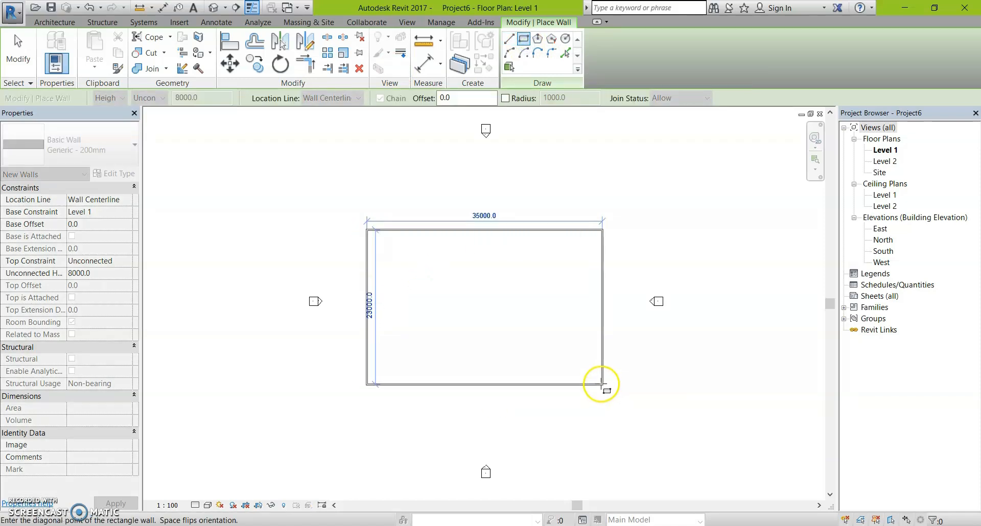
{"action": "left_click", "coordinate": [601, 383]}
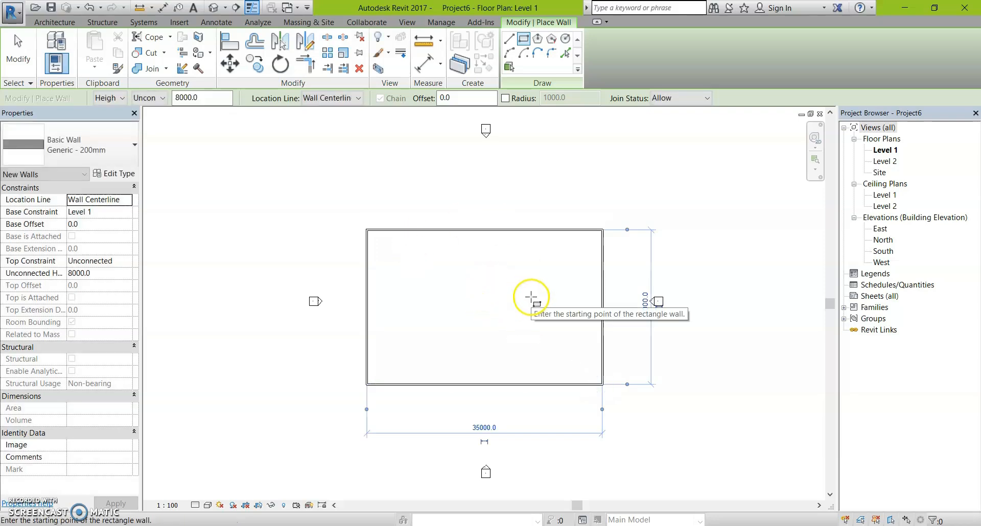
{"action": "scroll", "coordinate": [531, 297], "scroll_direction": "up", "scroll_amount": 1}
{"action": "key", "text": "Escape"}
{"action": "key", "text": "Escape"}
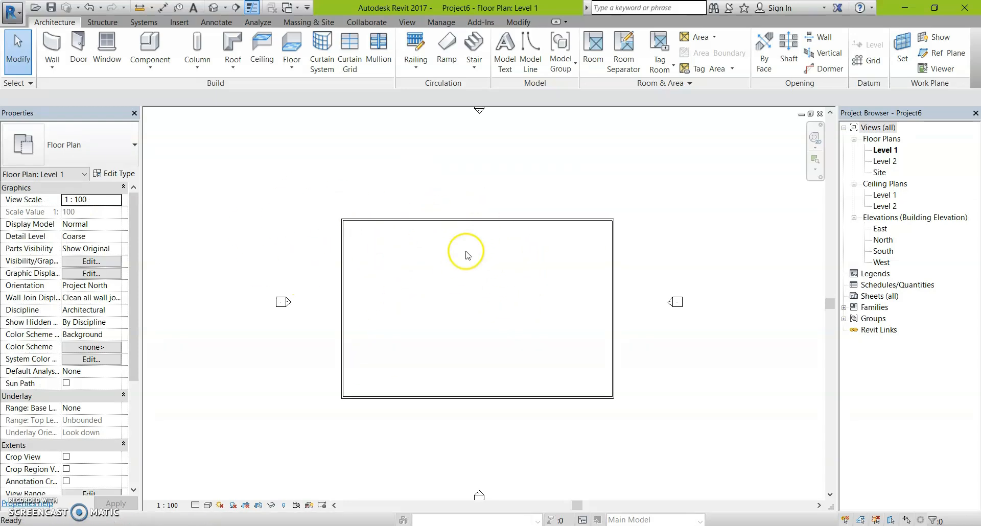
Add a horizontal interior wall across the rectangle, from the midpoint of the west wall to the midpoint of the east wall
{"action": "key", "text": "w"}
{"action": "key", "text": "a"}
{"action": "left_click", "coordinate": [342, 308]}
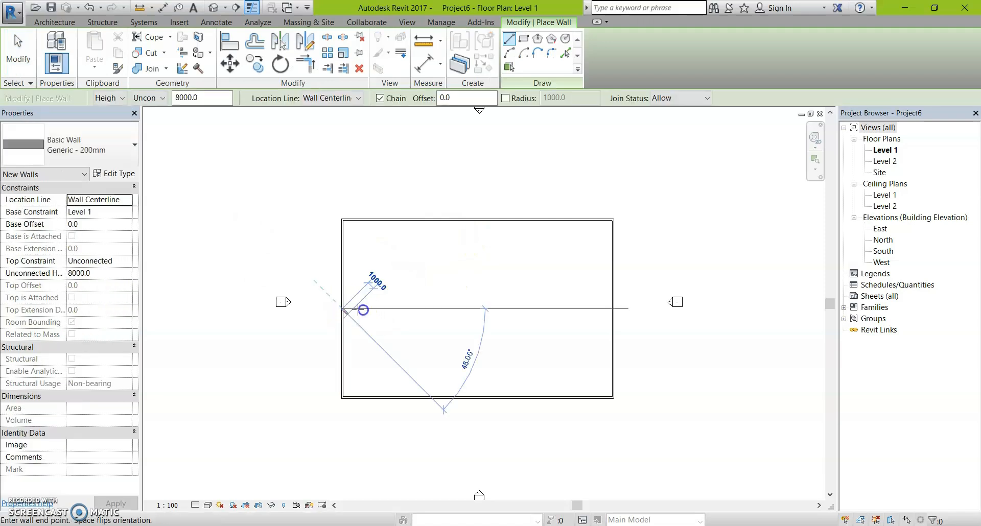
{"action": "left_click", "coordinate": [613, 308]}
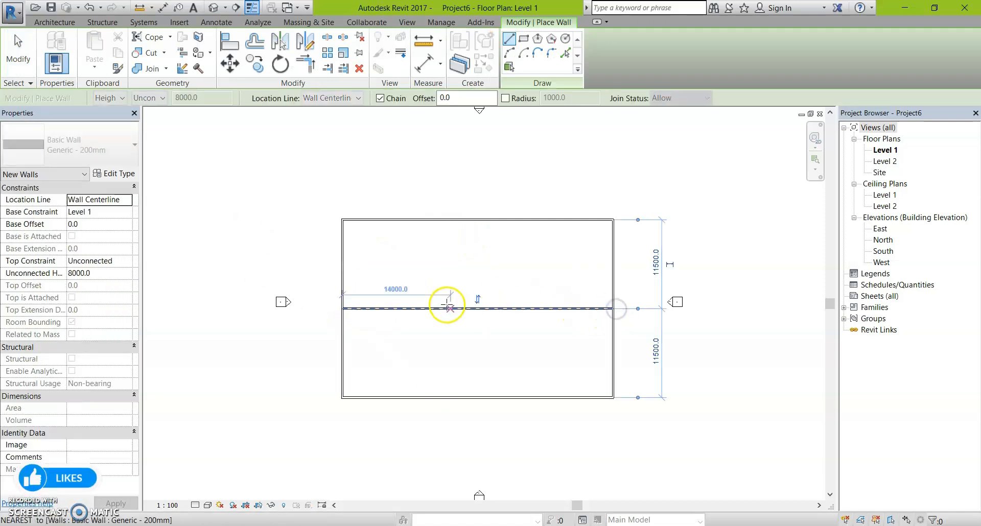
{"action": "key", "text": "Escape"}
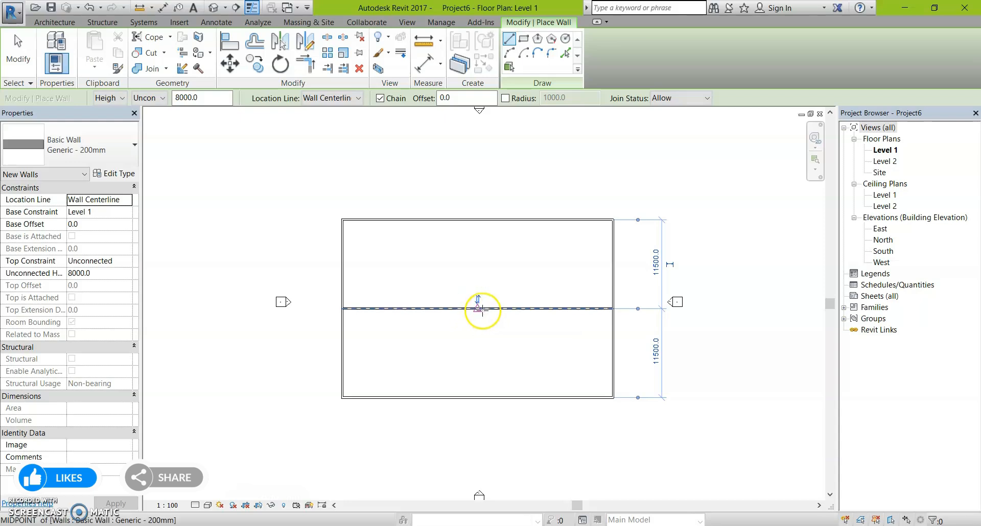
Draw three vertical partitions from the middle wall to the north wall, one at the midpoint and one about 9500 mm on either side
{"action": "left_click", "coordinate": [478, 302]}
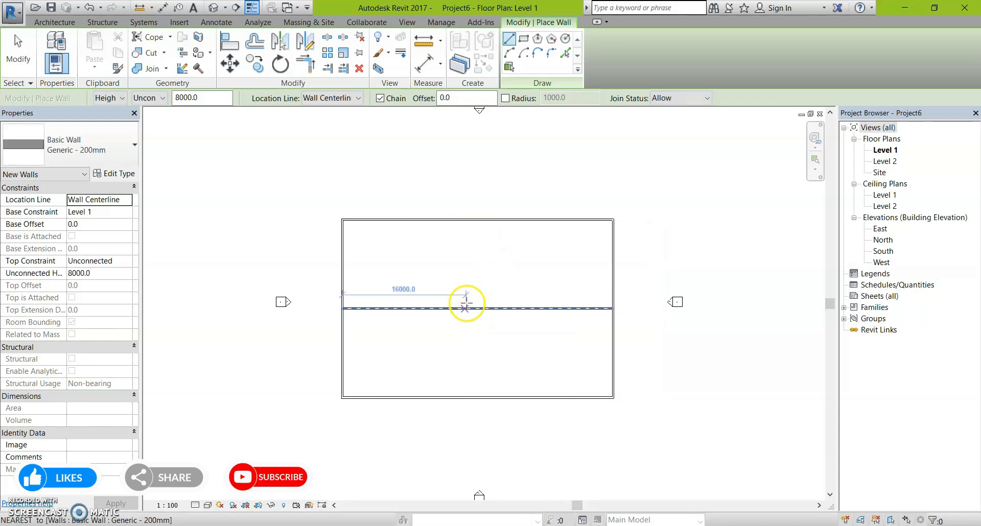
{"action": "left_click", "coordinate": [477, 308]}
{"action": "left_click", "coordinate": [477, 220]}
{"action": "key", "text": "Escape"}
{"action": "left_click", "coordinate": [404, 309]}
{"action": "left_click", "coordinate": [404, 221]}
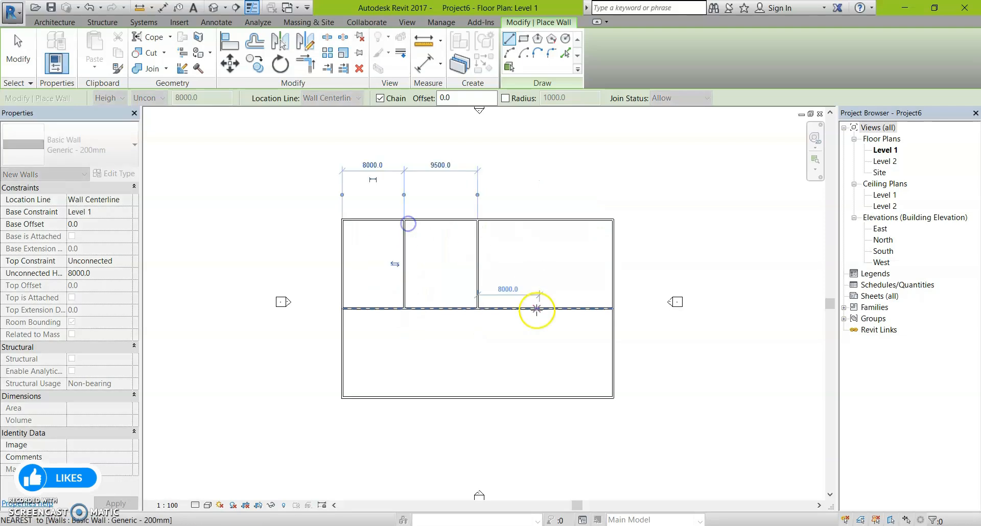
{"action": "key", "text": "Escape"}
{"action": "left_click", "coordinate": [549, 309]}
{"action": "left_click", "coordinate": [552, 221]}
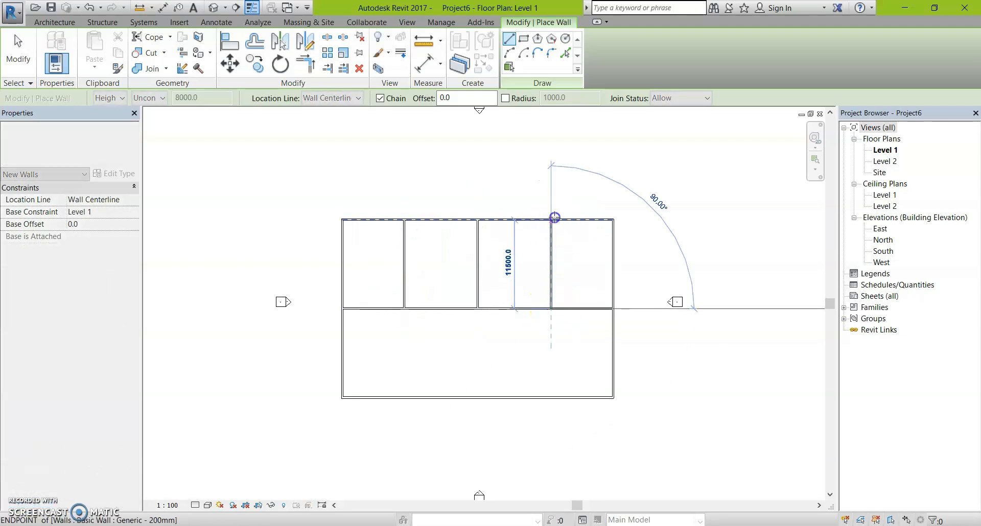
{"action": "key", "text": "Escape"}
{"action": "key", "text": "Escape"}
Place an aligned dimension chain across the five vertical walls of the upper rooms and make their spacing equal
{"action": "key", "text": "d"}
{"action": "key", "text": "i"}
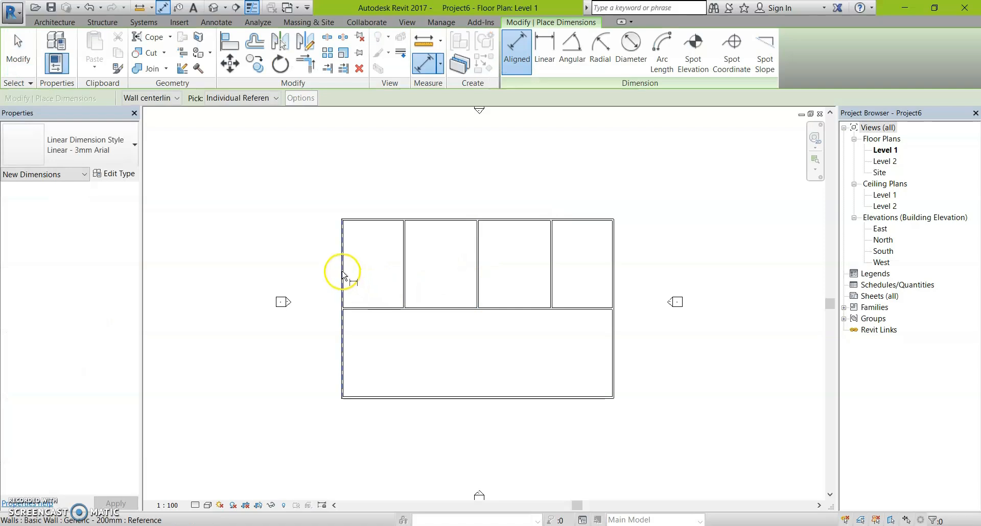
{"action": "left_click", "coordinate": [343, 274]}
{"action": "left_click", "coordinate": [403, 275]}
{"action": "left_click", "coordinate": [477, 274]}
{"action": "left_click", "coordinate": [552, 273]}
{"action": "left_click", "coordinate": [614, 278]}
{"action": "left_click", "coordinate": [587, 259]}
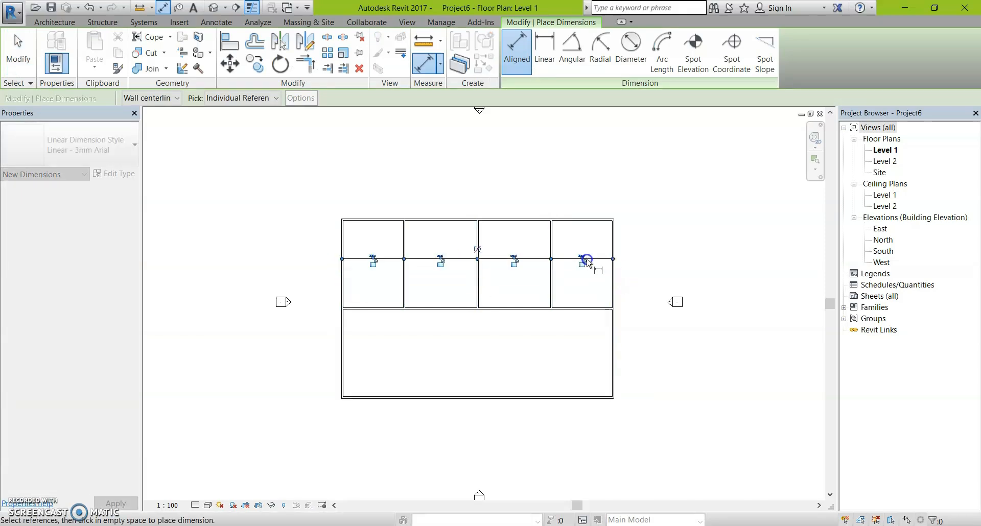
{"action": "left_click", "coordinate": [477, 248]}
{"action": "key", "text": "Escape"}
{"action": "key", "text": "Escape"}
Delete the equal-spacing dimension chain and remove its constraints from the walls
{"action": "left_click", "coordinate": [500, 259]}
{"action": "key", "text": "Delete"}
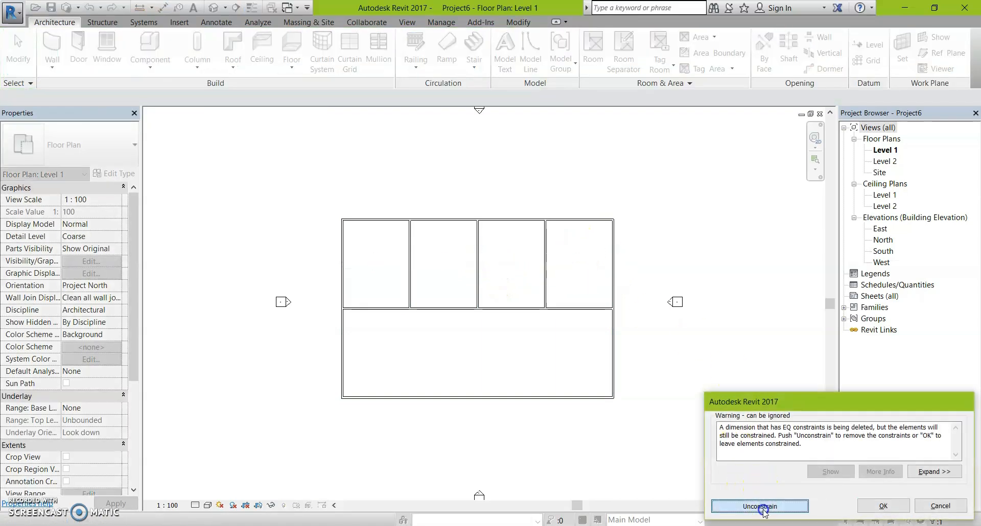
{"action": "left_click", "coordinate": [759, 504]}
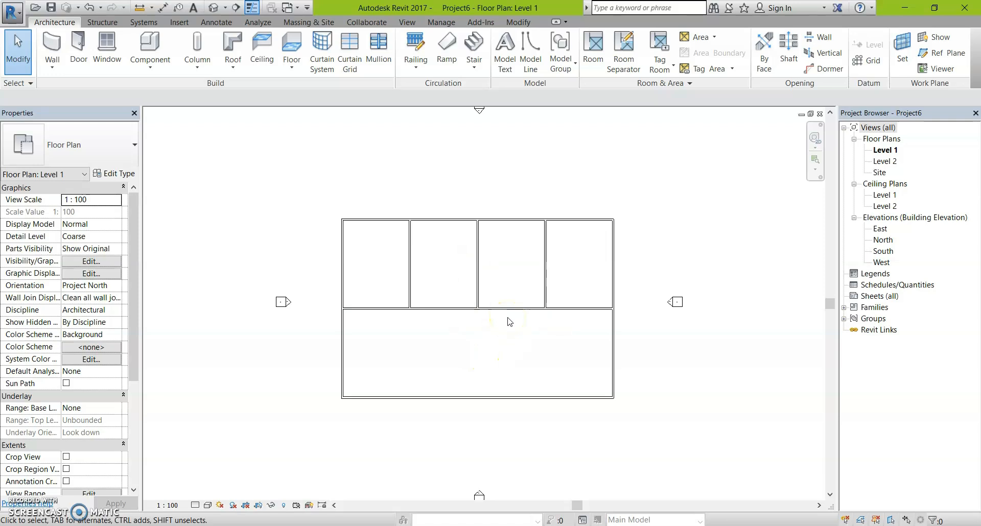
Create a new design option set and add a second option to it
{"action": "left_click", "coordinate": [582, 520]}
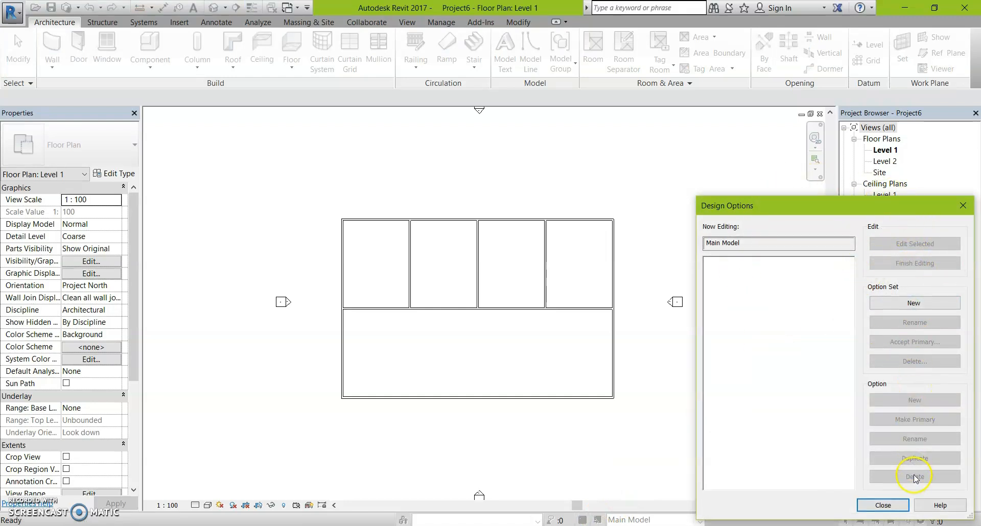
{"action": "left_click", "coordinate": [914, 303]}
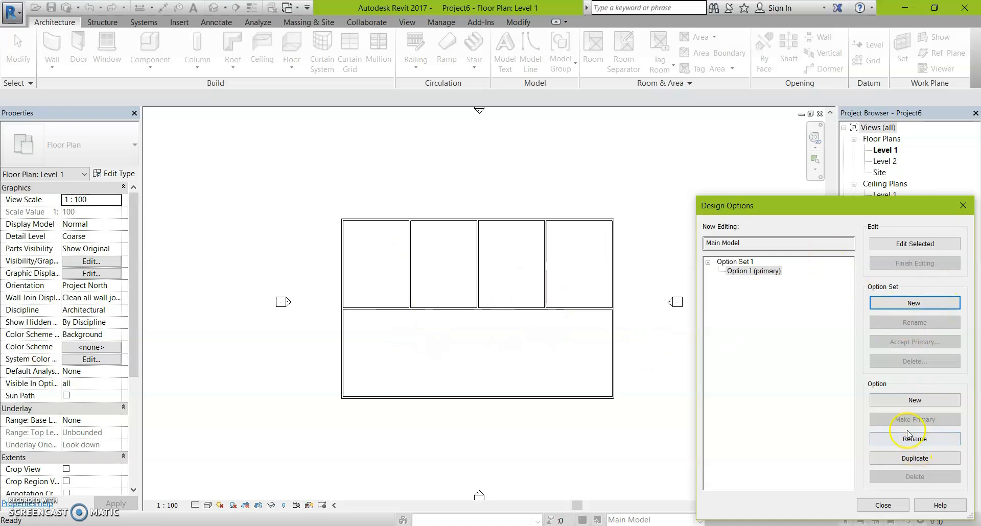
{"action": "left_click", "coordinate": [914, 401]}
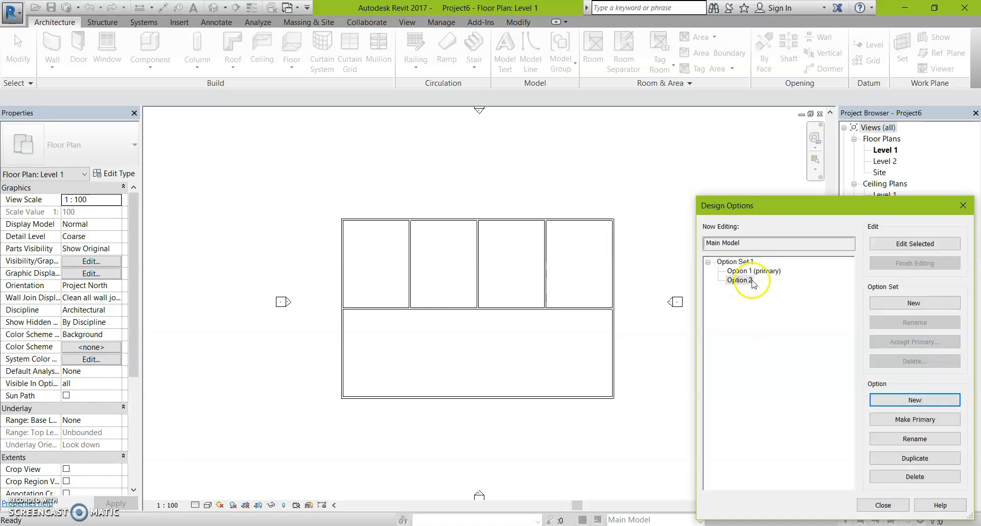
{"action": "left_click", "coordinate": [869, 506]}
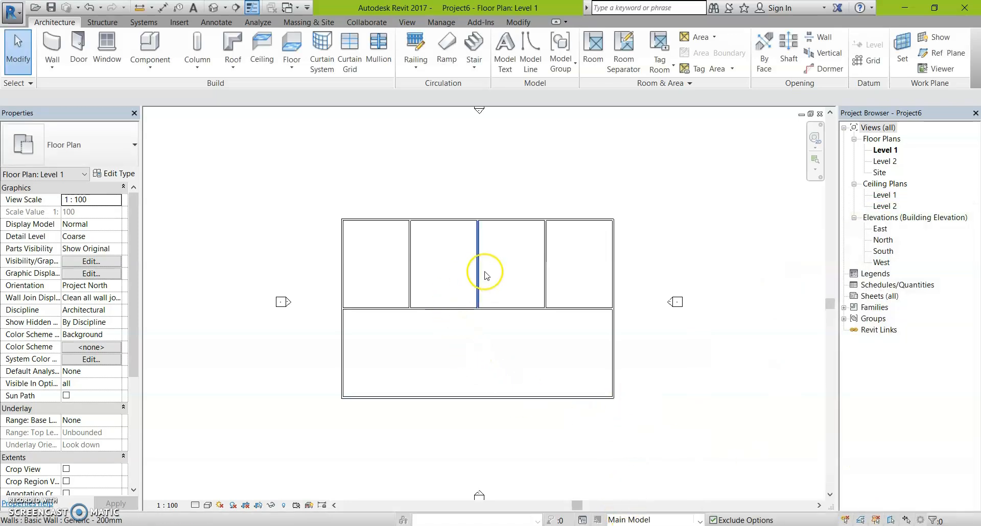
Test-select all the walls in the main model, then make Option 1 (primary) active and try selecting them there
{"action": "left_click_drag", "start_coordinate": [319, 185], "coordinate": [640, 451]}
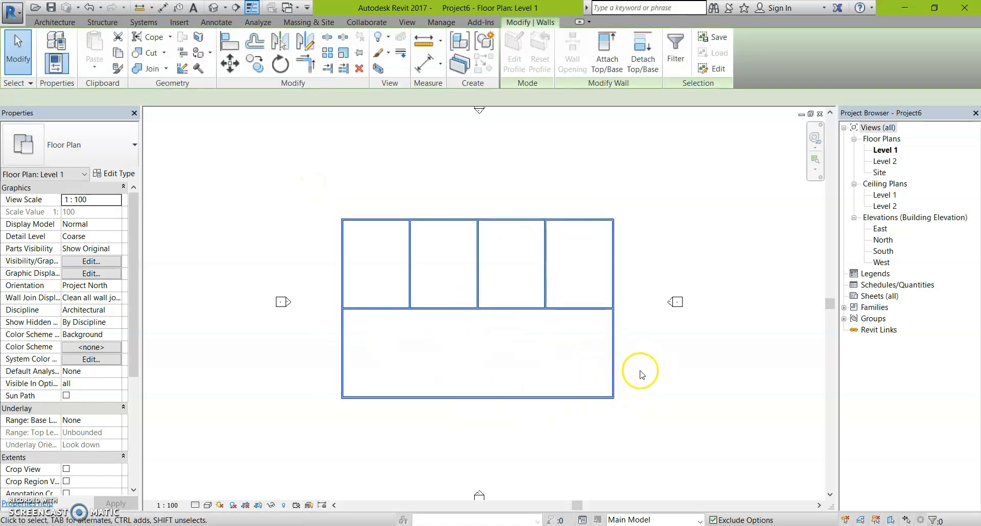
{"action": "left_click", "coordinate": [639, 369]}
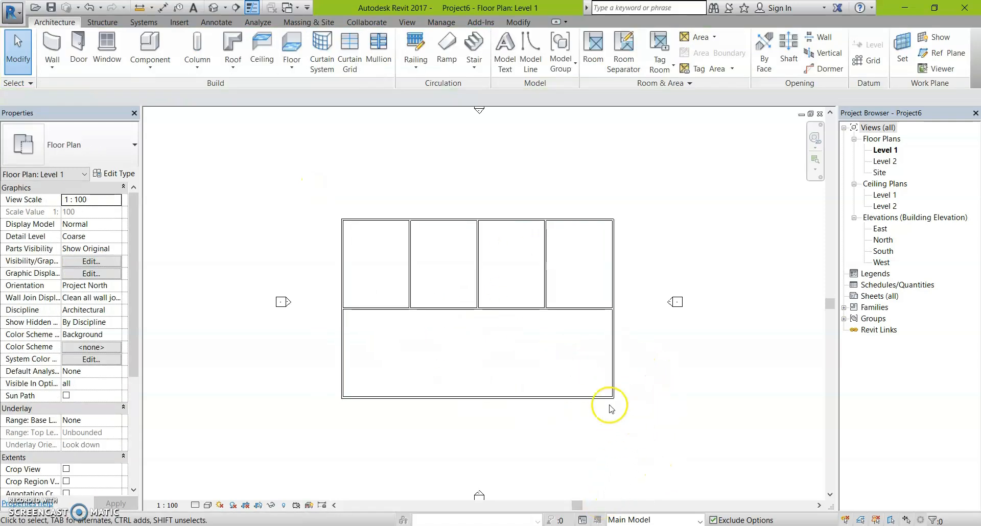
{"action": "left_click", "coordinate": [628, 520]}
{"action": "left_click", "coordinate": [633, 495]}
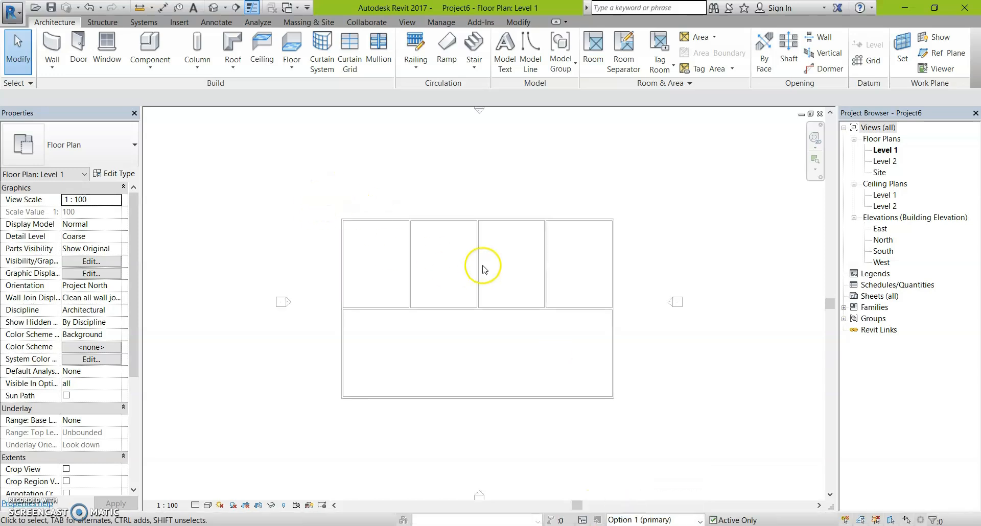
{"action": "left_click_drag", "start_coordinate": [330, 200], "coordinate": [646, 418]}
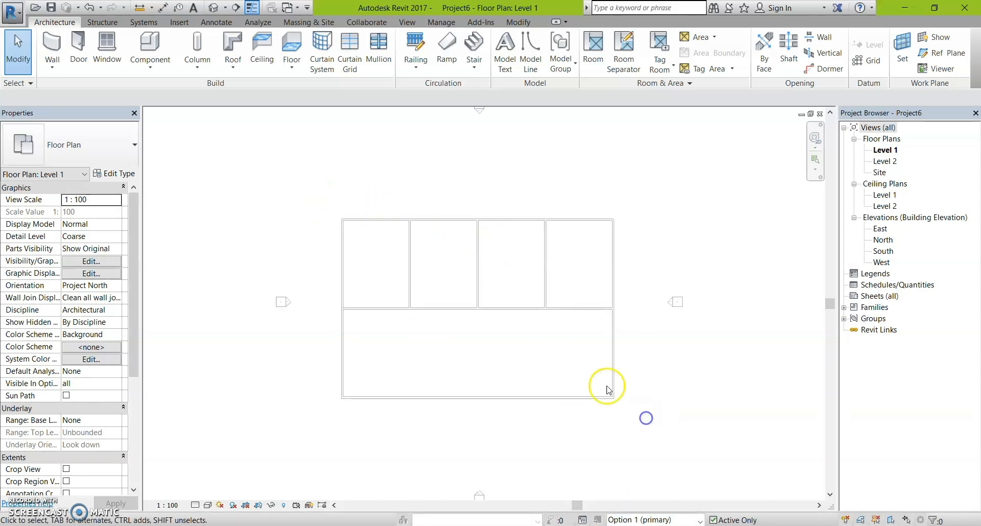
{"action": "left_click_drag", "start_coordinate": [318, 176], "coordinate": [638, 437]}
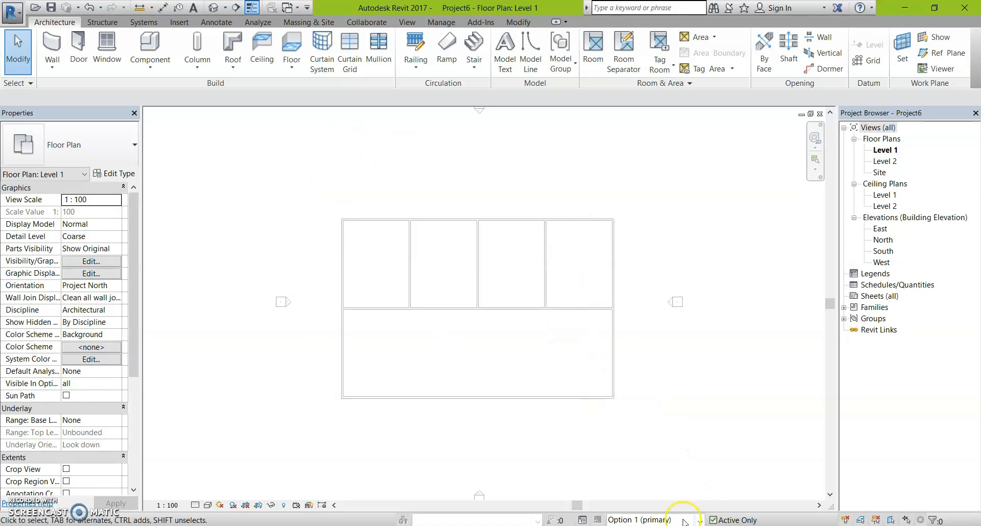
Allow selection outside the active option, select the four interior walls, and move them from the main model into the option set
{"action": "left_click", "coordinate": [713, 520]}
{"action": "left_click_drag", "start_coordinate": [577, 254], "coordinate": [564, 281]}
{"action": "left_click_drag", "start_coordinate": [327, 185], "coordinate": [646, 439]}
{"action": "left_click_drag", "start_coordinate": [379, 225], "coordinate": [337, 192]}
{"action": "left_click_drag", "start_coordinate": [581, 272], "coordinate": [391, 355]}
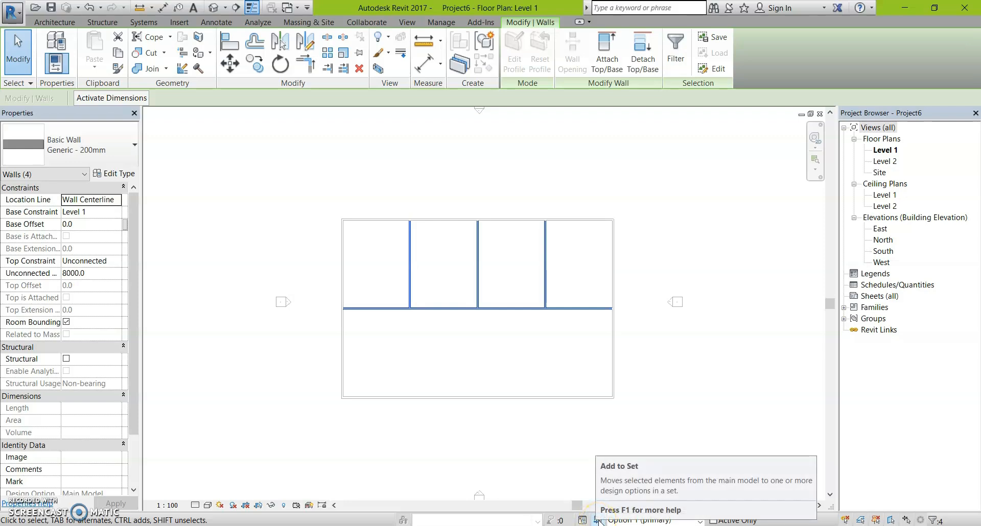
{"action": "key", "text": "Escape"}
{"action": "left_click", "coordinate": [444, 334]}
{"action": "left_click", "coordinate": [532, 297]}
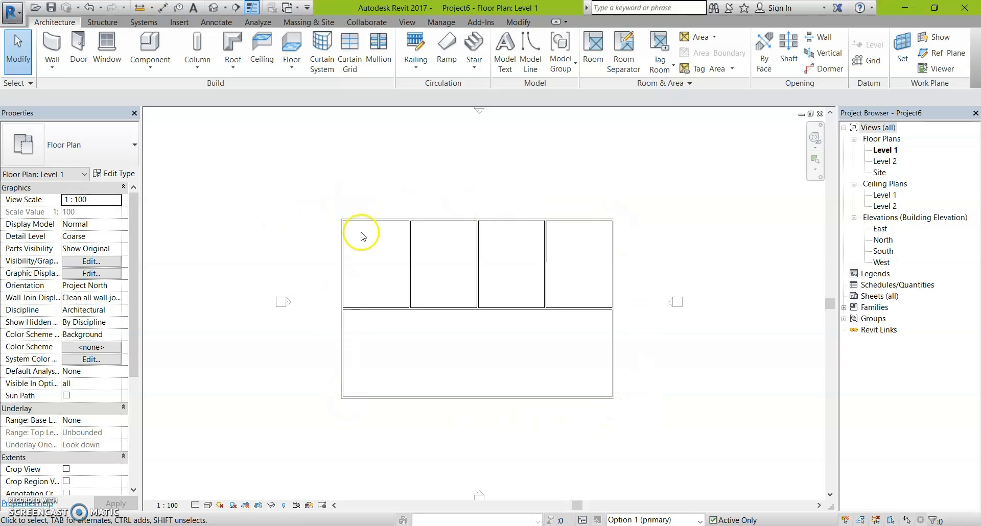
Test-select the walls inside Option 1 (primary) to check which ones belong to it
{"action": "left_click", "coordinate": [577, 267]}
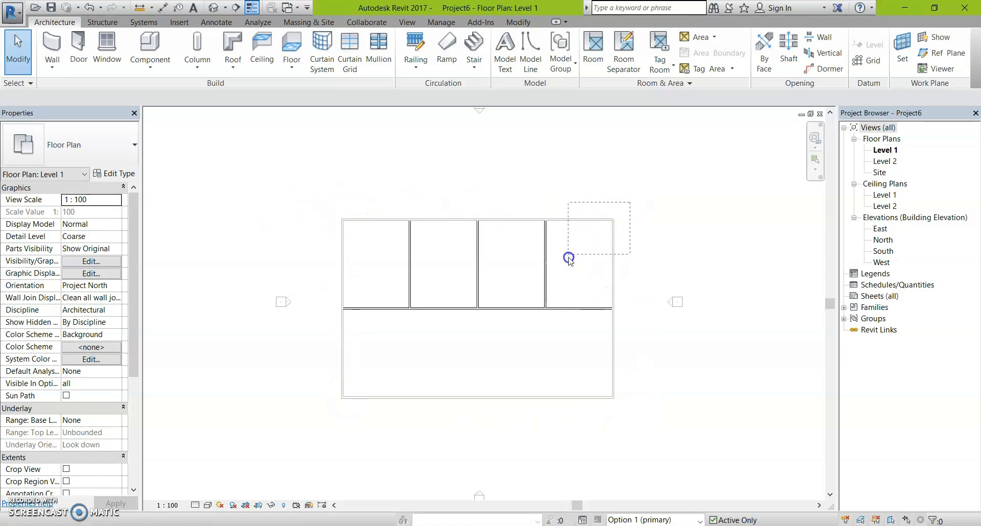
{"action": "left_click_drag", "start_coordinate": [579, 275], "coordinate": [388, 358]}
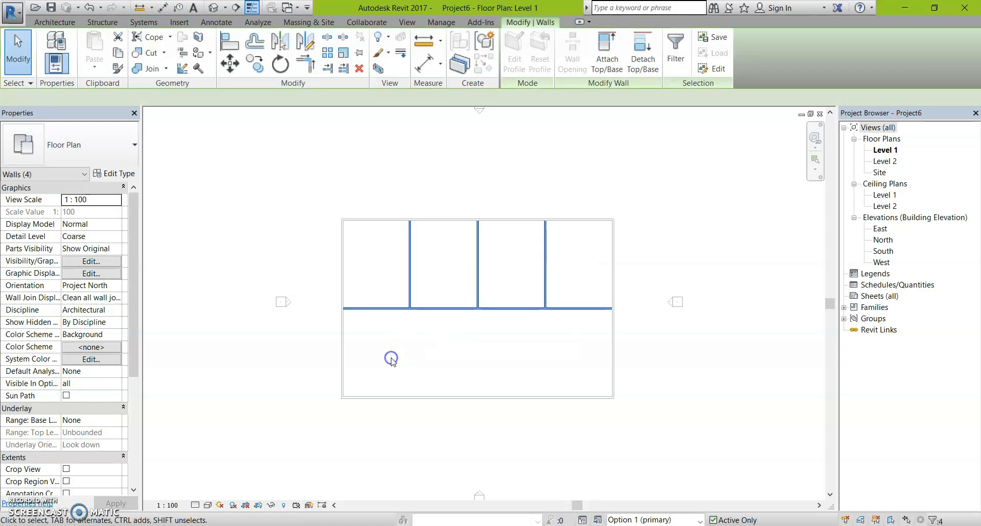
{"action": "left_click", "coordinate": [656, 254]}
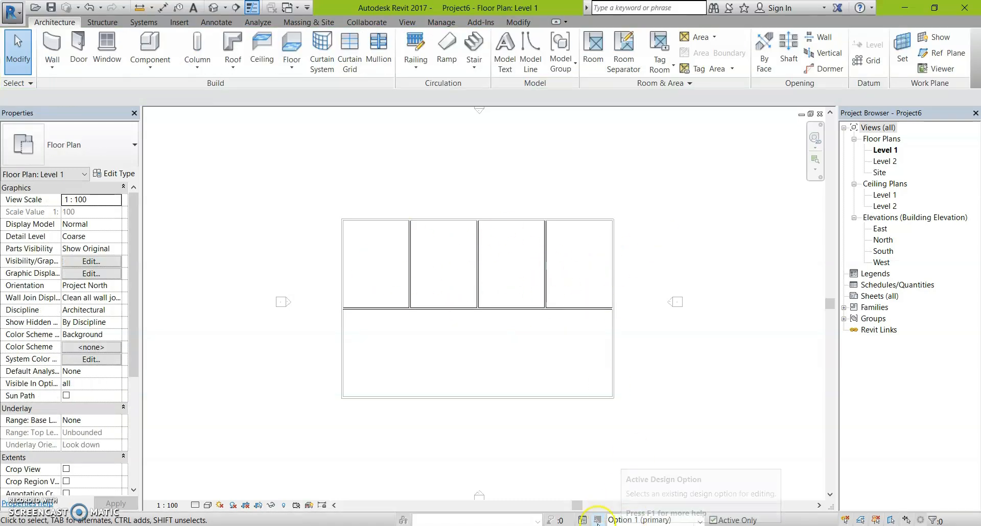
Return to the main model and test-select the outer and interior walls to check which ones it contains
{"action": "left_click", "coordinate": [635, 520]}
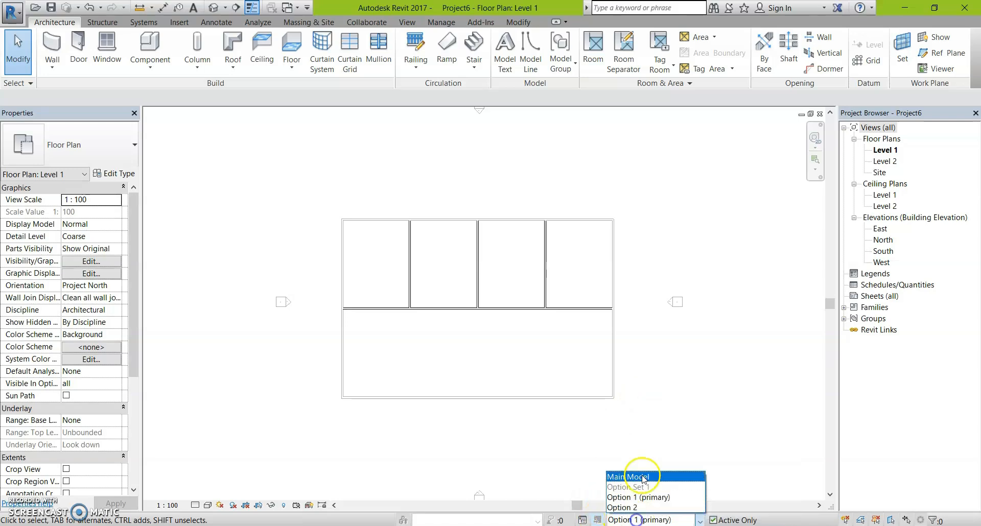
{"action": "left_click", "coordinate": [640, 478]}
{"action": "left_click_drag", "start_coordinate": [306, 184], "coordinate": [629, 437]}
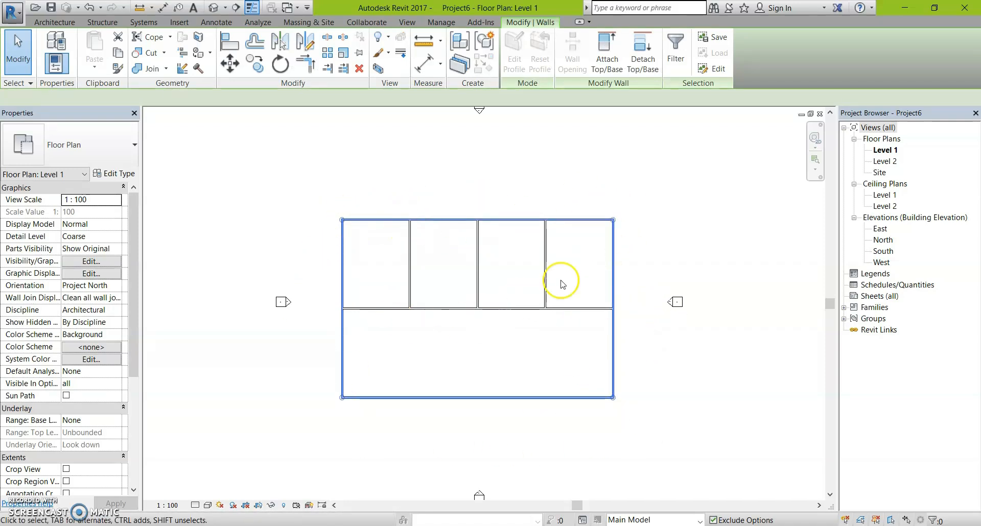
{"action": "left_click_drag", "start_coordinate": [574, 268], "coordinate": [384, 352]}
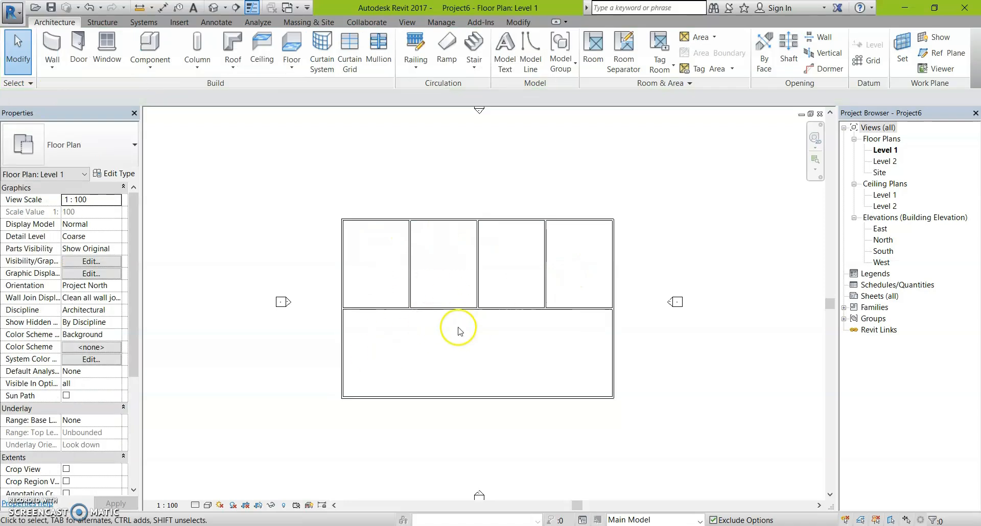
Make Option 2 the active design option and delete its four interior walls
{"action": "left_click", "coordinate": [654, 520]}
{"action": "left_click", "coordinate": [642, 494]}
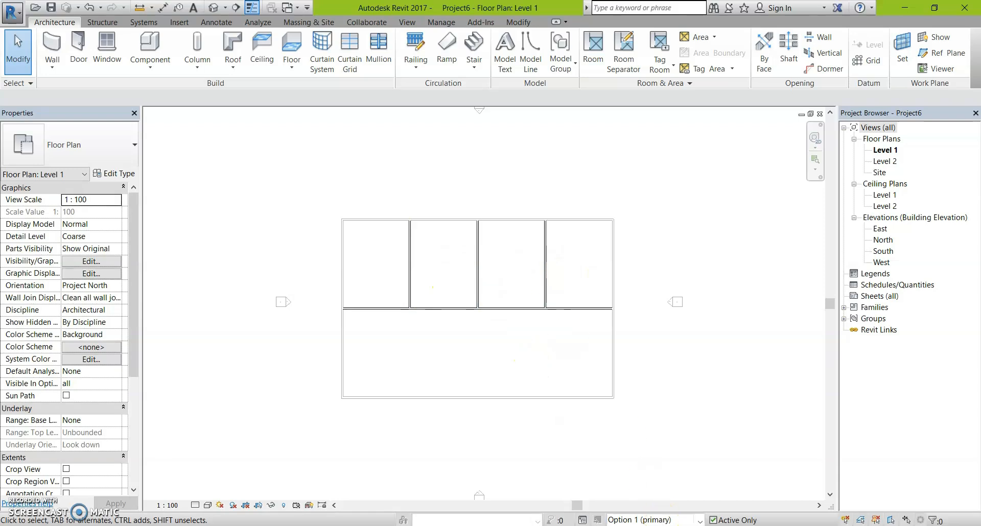
{"action": "left_click", "coordinate": [678, 519]}
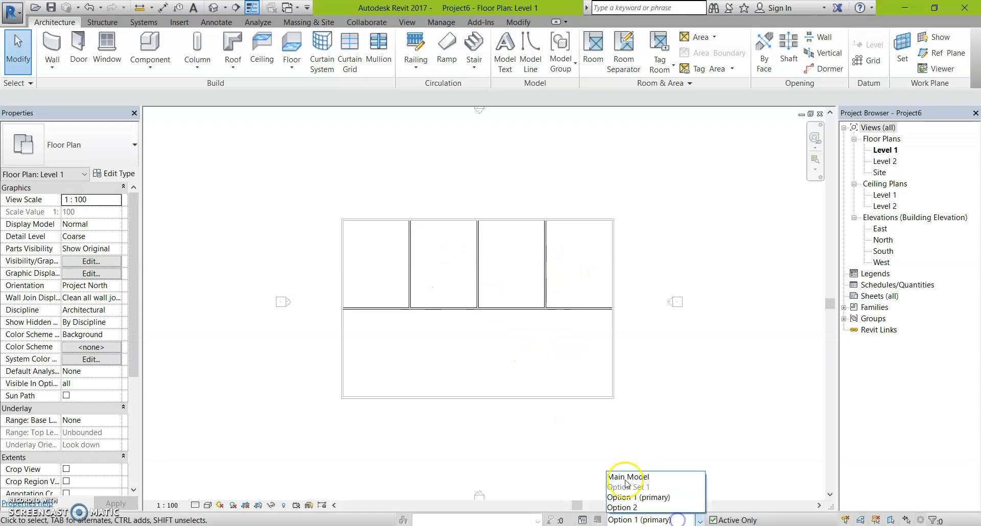
{"action": "left_click", "coordinate": [633, 508]}
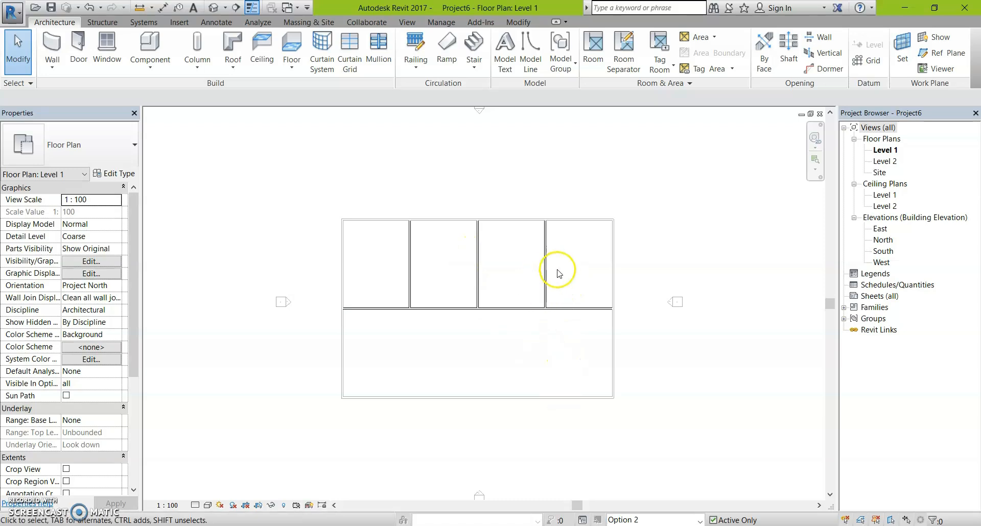
{"action": "left_click_drag", "start_coordinate": [561, 281], "coordinate": [380, 342]}
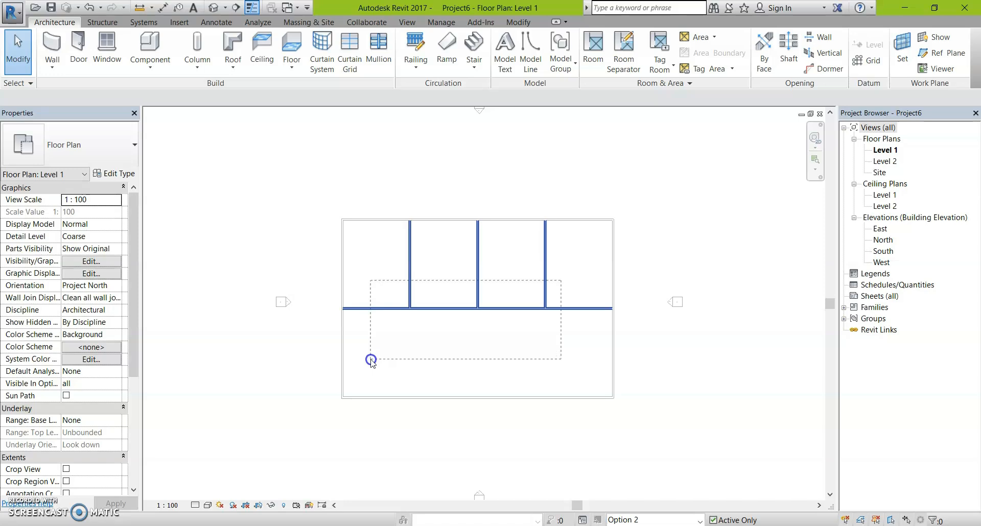
{"action": "left_click_drag", "start_coordinate": [371, 360], "coordinate": [371, 360]}
{"action": "key", "text": "Delete"}
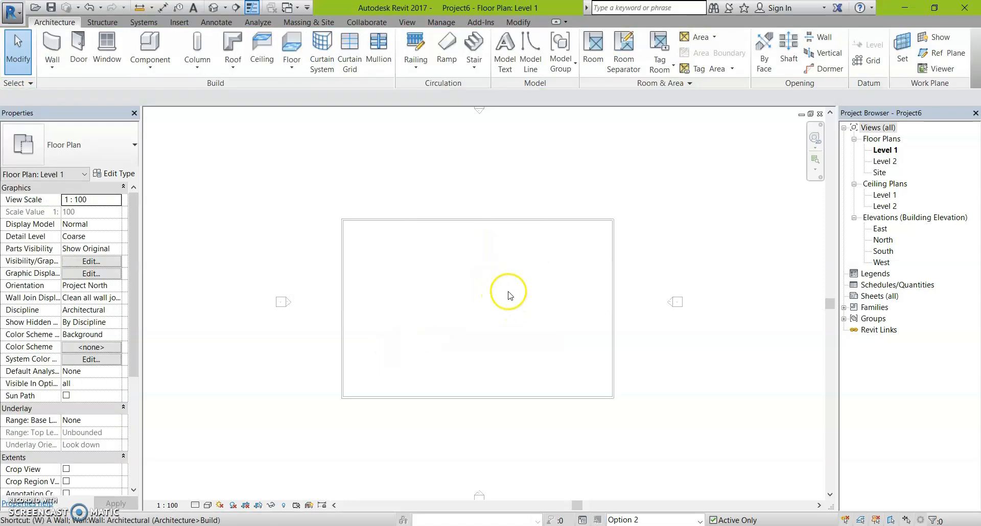
Draw a Generic - 200mm wall about 23000 mm long across the plan's west part, plus a short wall joining its midpoint to the west outer wall
{"action": "key", "text": "a"}
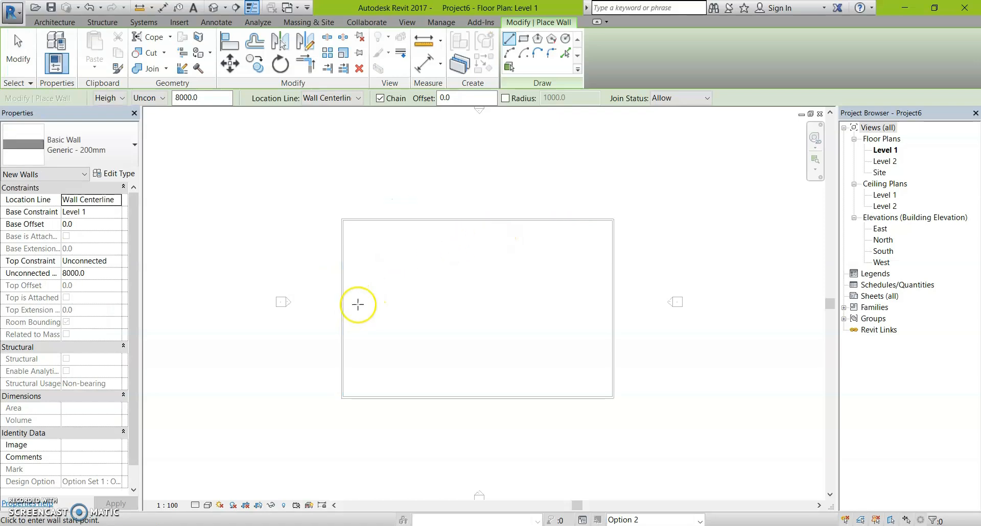
{"action": "left_click", "coordinate": [342, 220]}
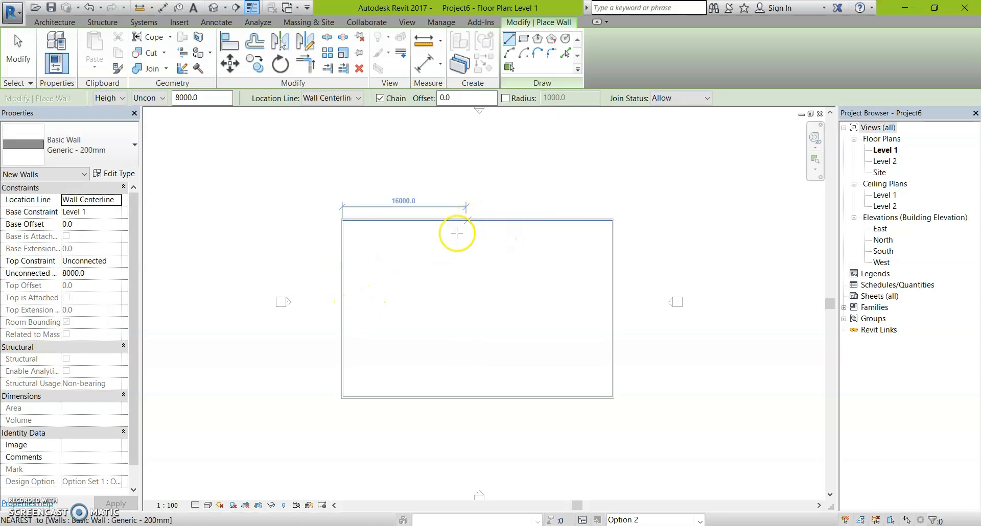
{"action": "left_click", "coordinate": [403, 219]}
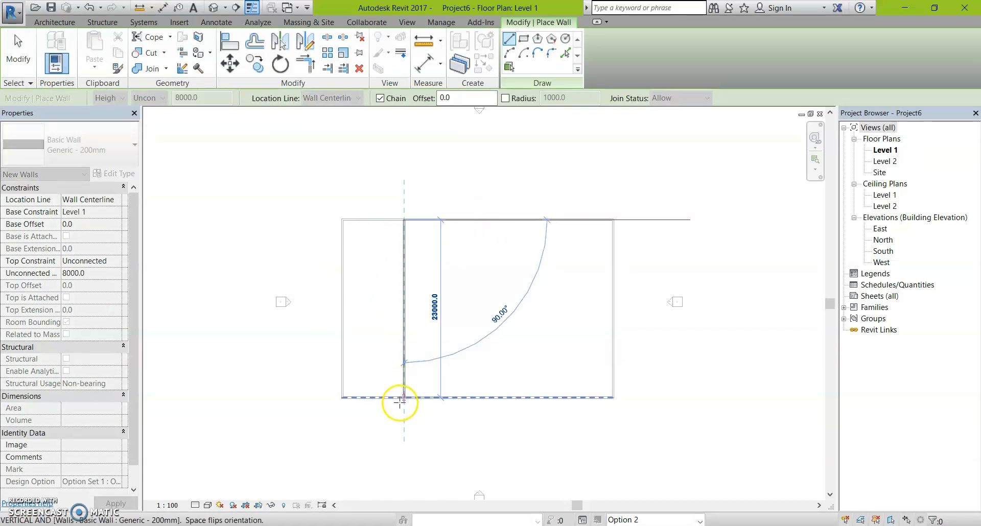
{"action": "left_click", "coordinate": [400, 403]}
{"action": "key", "text": "Escape"}
{"action": "left_click", "coordinate": [342, 309]}
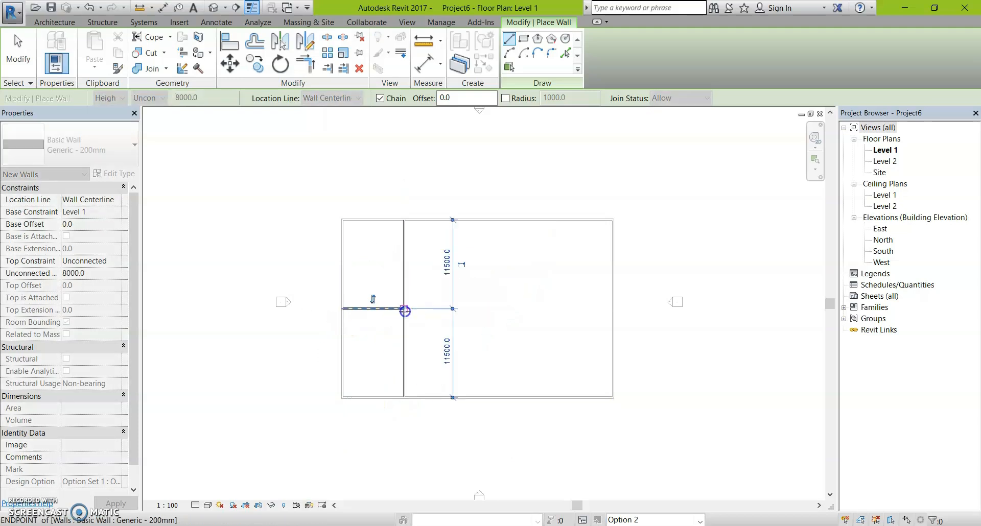
{"action": "left_click", "coordinate": [404, 310]}
{"action": "key", "text": "Escape"}
Draw a matching full-depth wall in the plan's east part and a short wall joining its midpoint to the east outer wall
{"action": "left_click", "coordinate": [550, 221]}
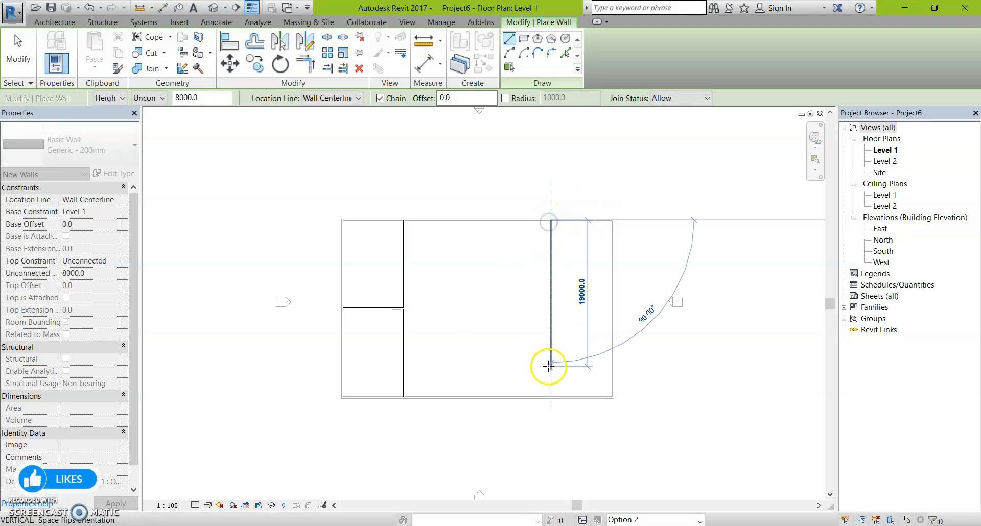
{"action": "left_click", "coordinate": [550, 397]}
{"action": "key", "text": "Escape"}
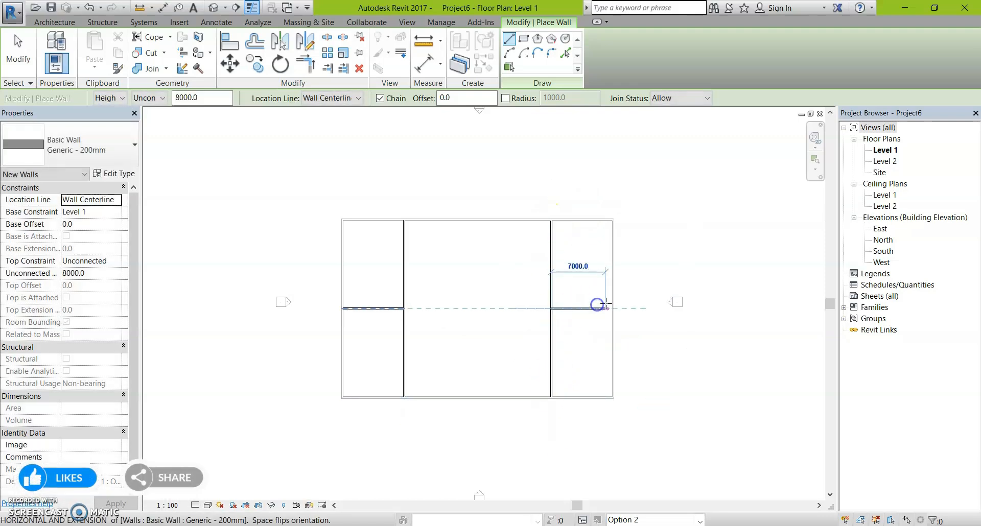
{"action": "left_click", "coordinate": [612, 308]}
{"action": "key", "text": "Escape"}
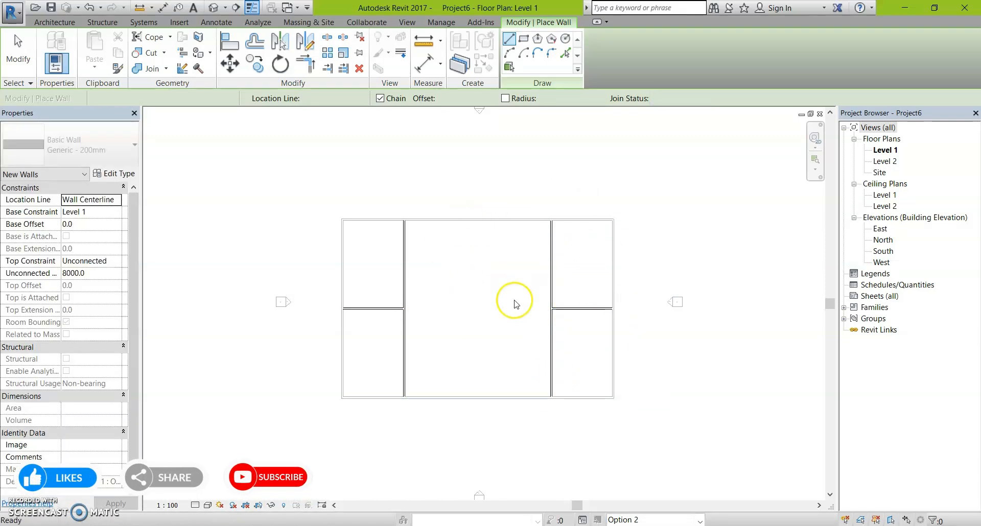
{"action": "key", "text": "Escape"}
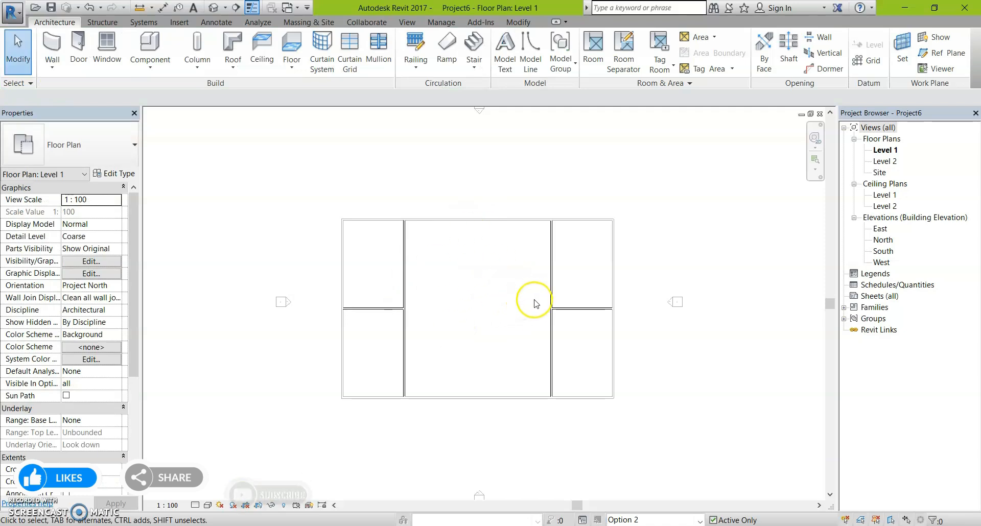
Draw an L-shaped wall from the east partition's midpoint westward and up to the north outer wall
{"action": "key", "text": "w"}
{"action": "key", "text": "a"}
{"action": "left_click", "coordinate": [550, 308]}
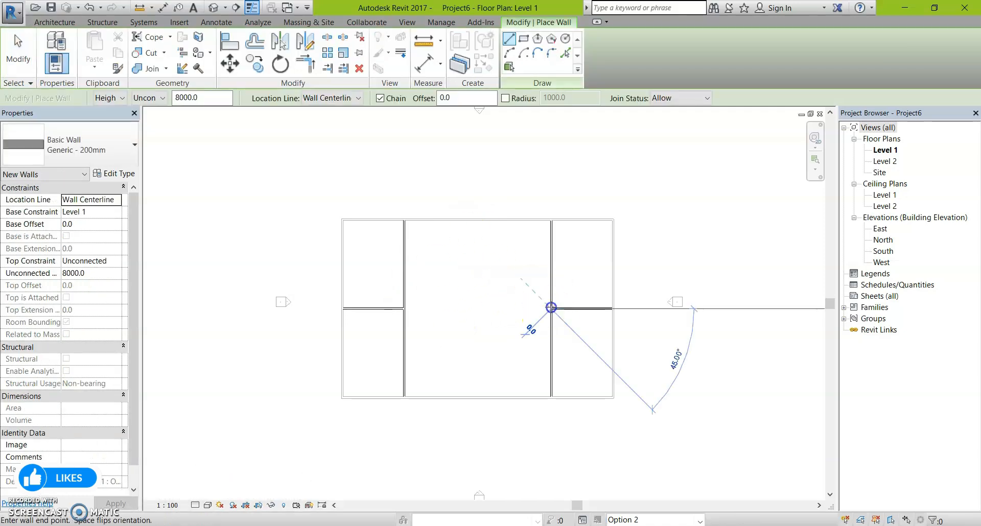
{"action": "left_click", "coordinate": [490, 308]}
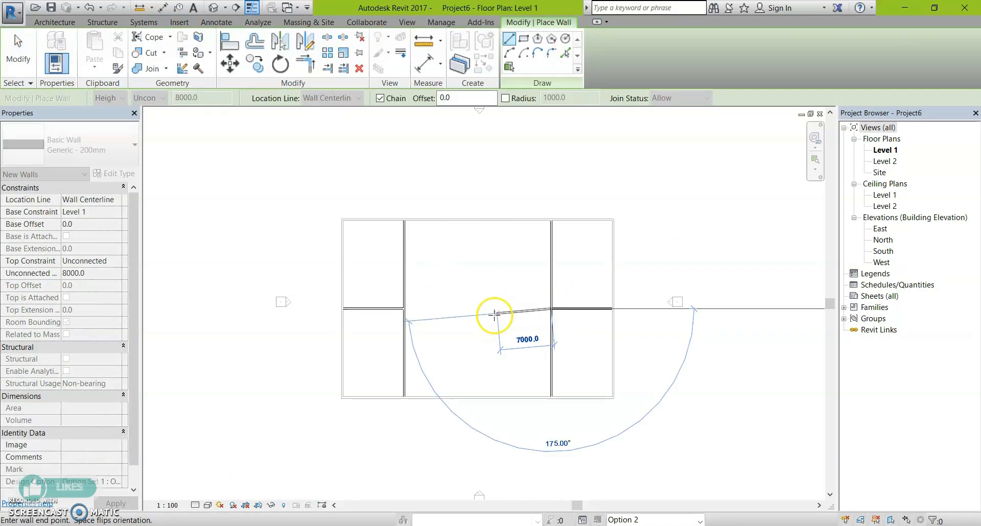
{"action": "left_click", "coordinate": [487, 220]}
{"action": "key", "text": "Escape"}
{"action": "key", "text": "Escape"}
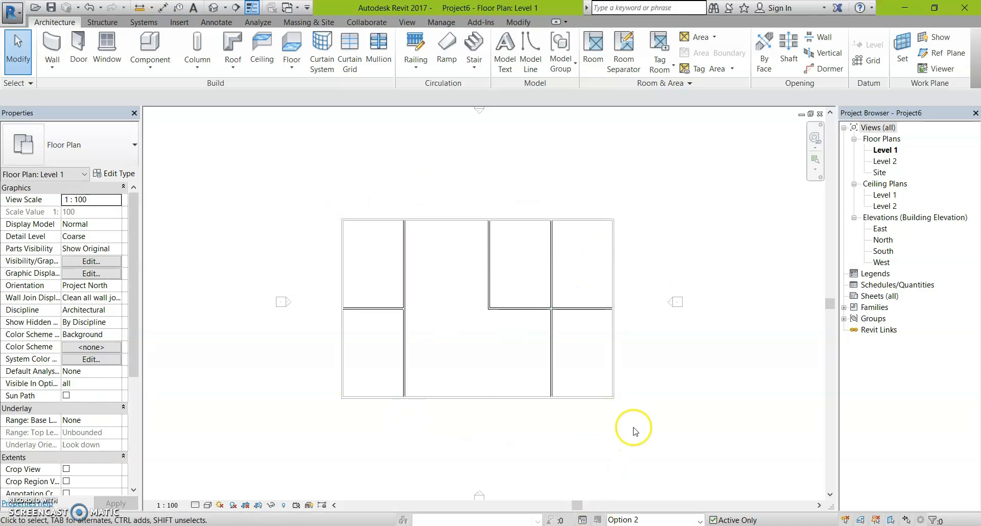
Compare the floor plan in the main model, Option 1 (primary) and Option 2, ending in the main model
{"action": "left_click", "coordinate": [621, 520]}
{"action": "left_click", "coordinate": [627, 469]}
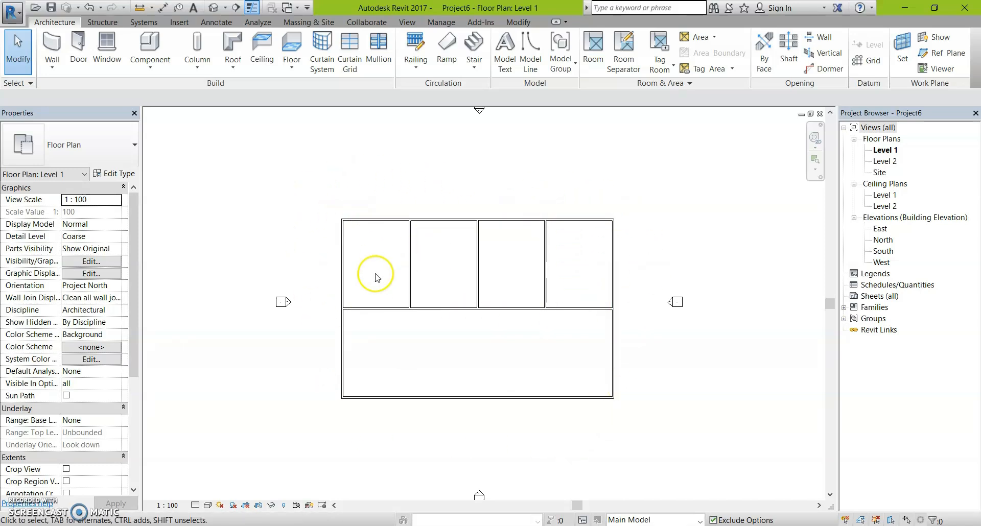
{"action": "left_click", "coordinate": [651, 519]}
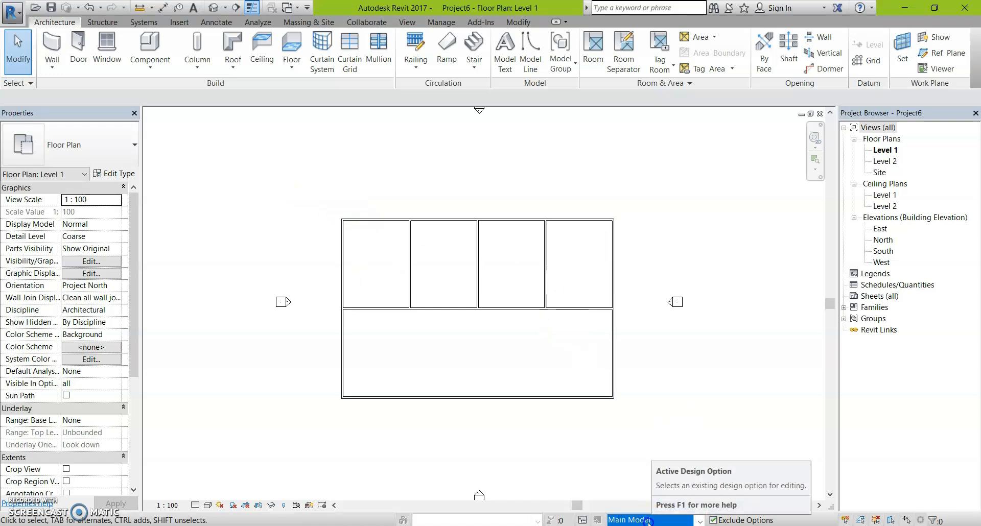
{"action": "left_click", "coordinate": [629, 501]}
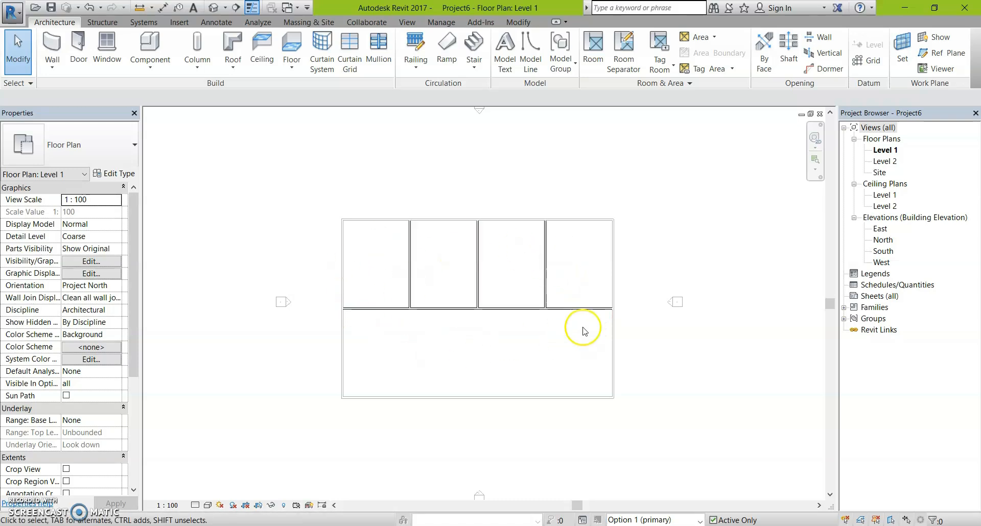
{"action": "left_click", "coordinate": [652, 519]}
{"action": "left_click", "coordinate": [633, 506]}
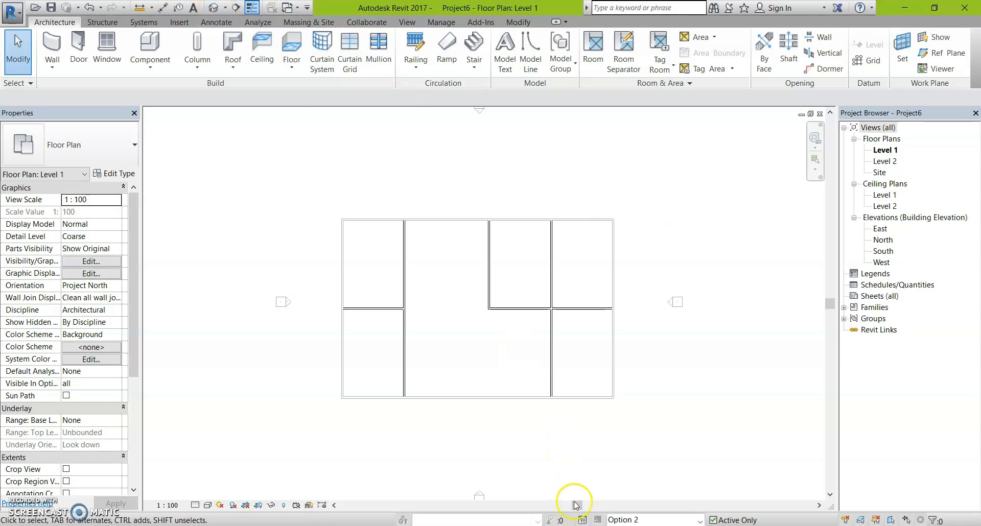
{"action": "left_click", "coordinate": [649, 519]}
{"action": "left_click", "coordinate": [620, 474]}
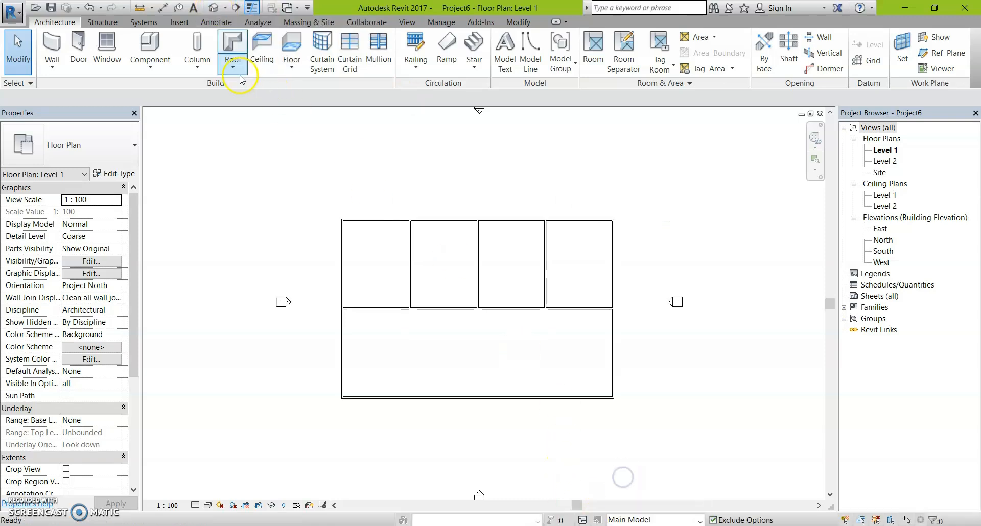
Open the default 3D view and set it to Fine detail level with the Shaded visual style
{"action": "left_click", "coordinate": [214, 8]}
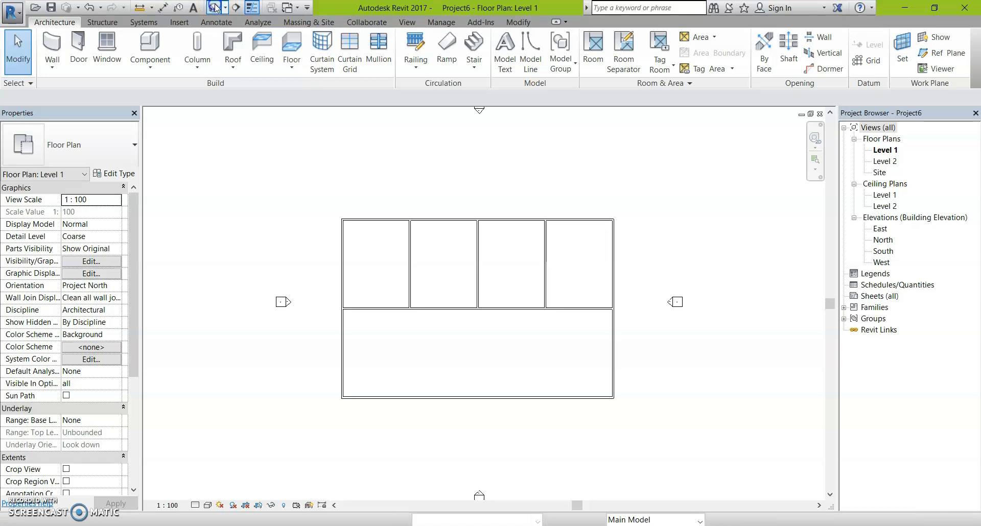
{"action": "left_click", "coordinate": [195, 505]}
{"action": "left_click", "coordinate": [207, 493]}
{"action": "left_click", "coordinate": [208, 505]}
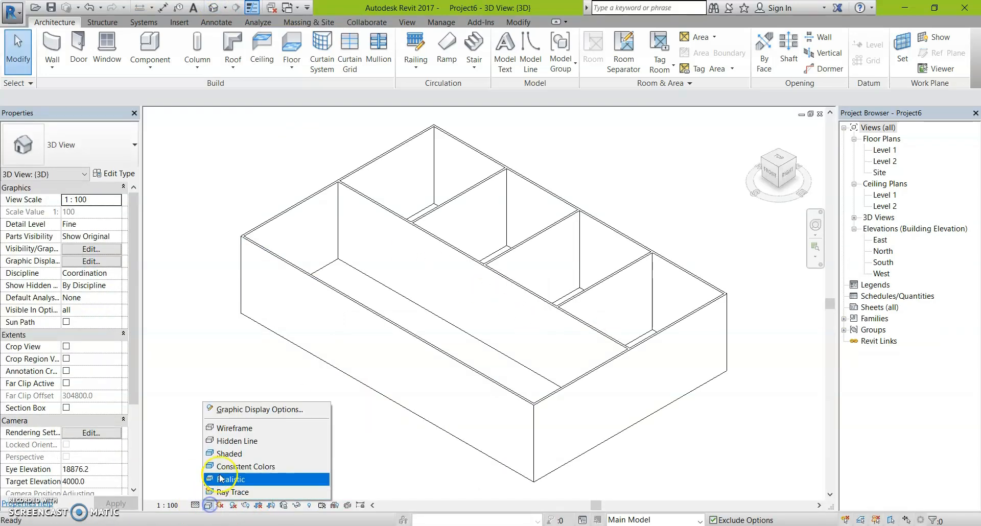
{"action": "left_click", "coordinate": [223, 453]}
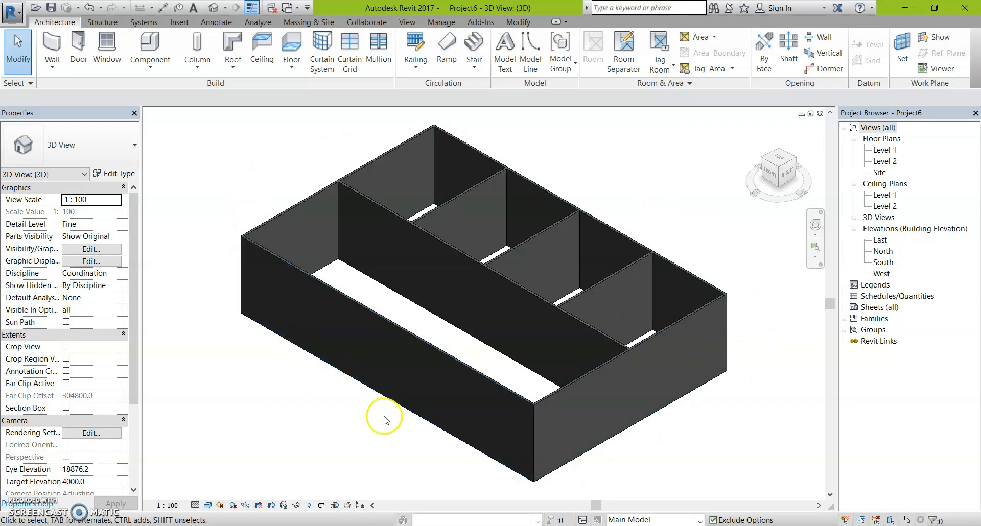
Compare Option 1 (primary) and Option 2 in the 3D view, ending in the main model
{"action": "left_click", "coordinate": [653, 520]}
{"action": "left_click", "coordinate": [650, 499]}
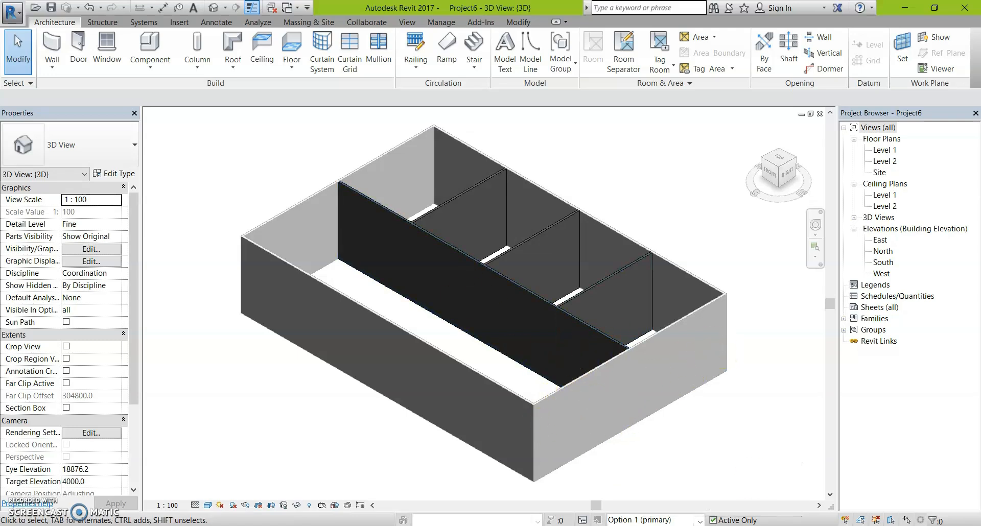
{"action": "left_click", "coordinate": [614, 520]}
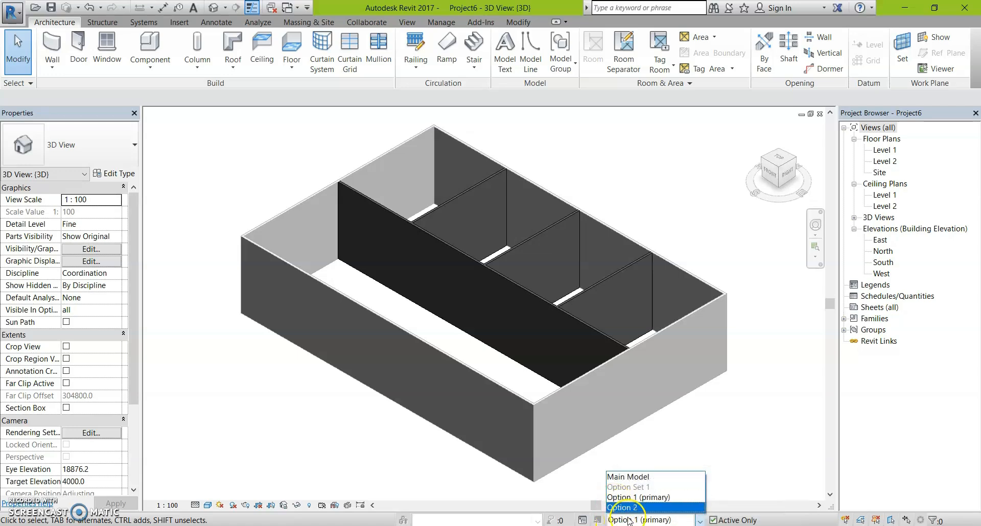
{"action": "left_click", "coordinate": [722, 419]}
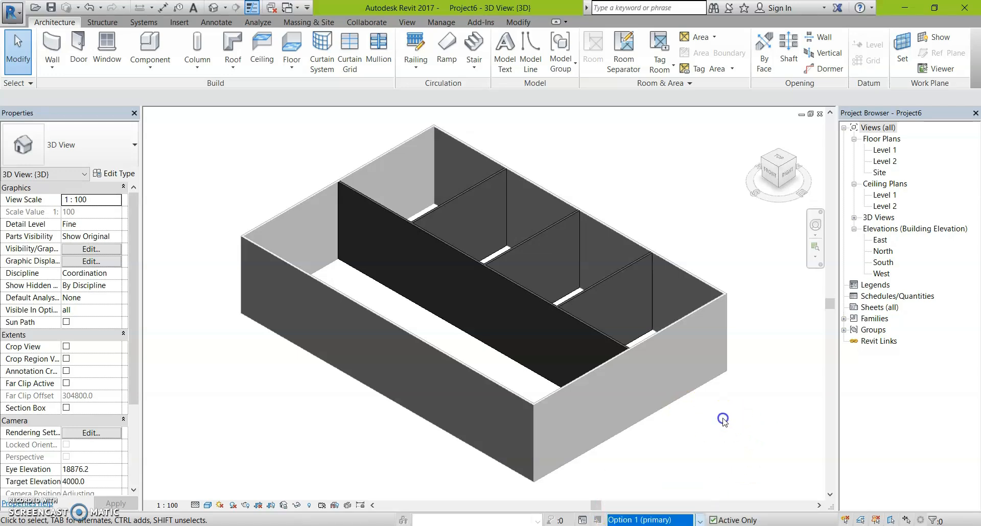
{"action": "left_click", "coordinate": [649, 520]}
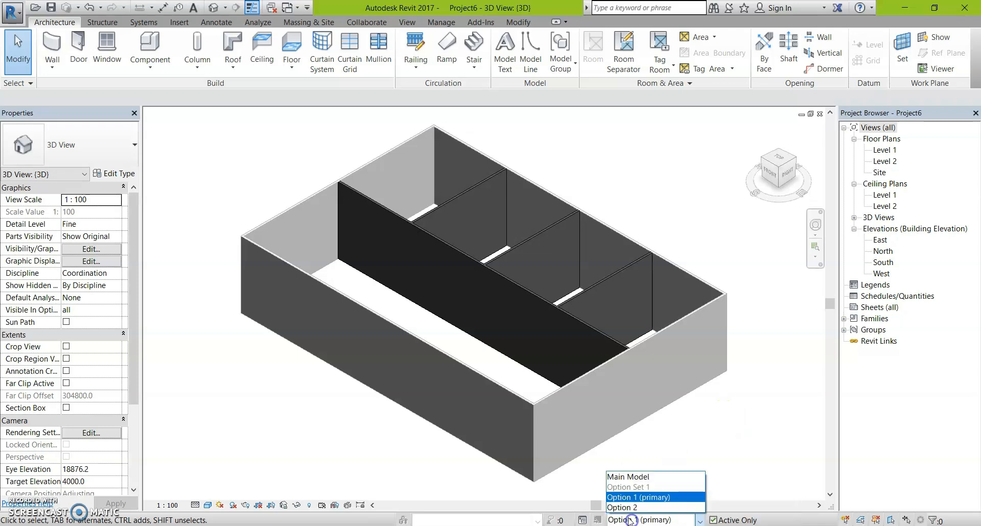
{"action": "left_click", "coordinate": [628, 507]}
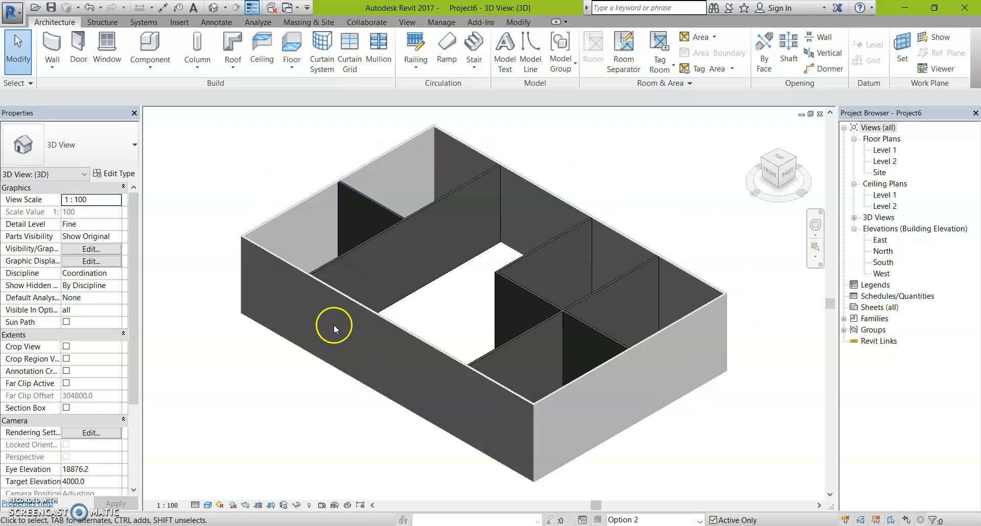
{"action": "left_click", "coordinate": [630, 521]}
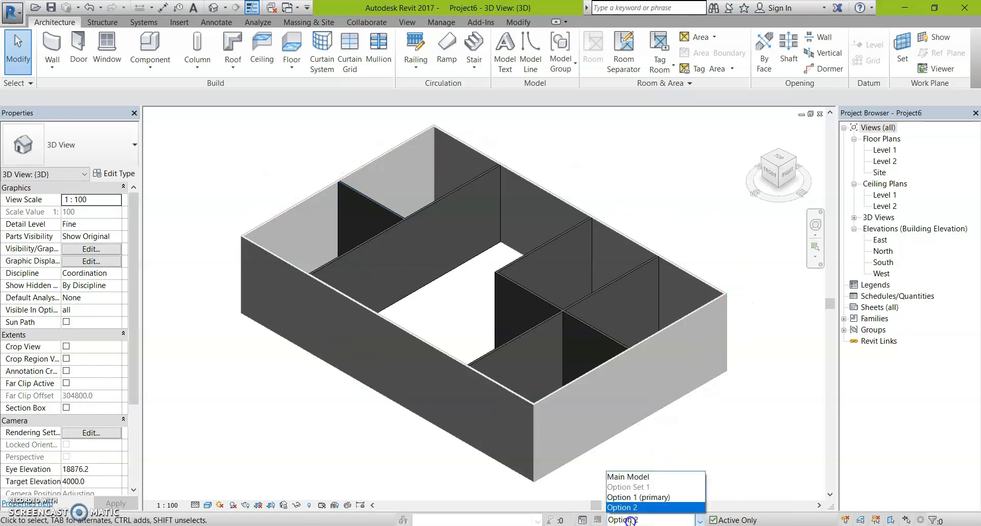
{"action": "left_click", "coordinate": [635, 478]}
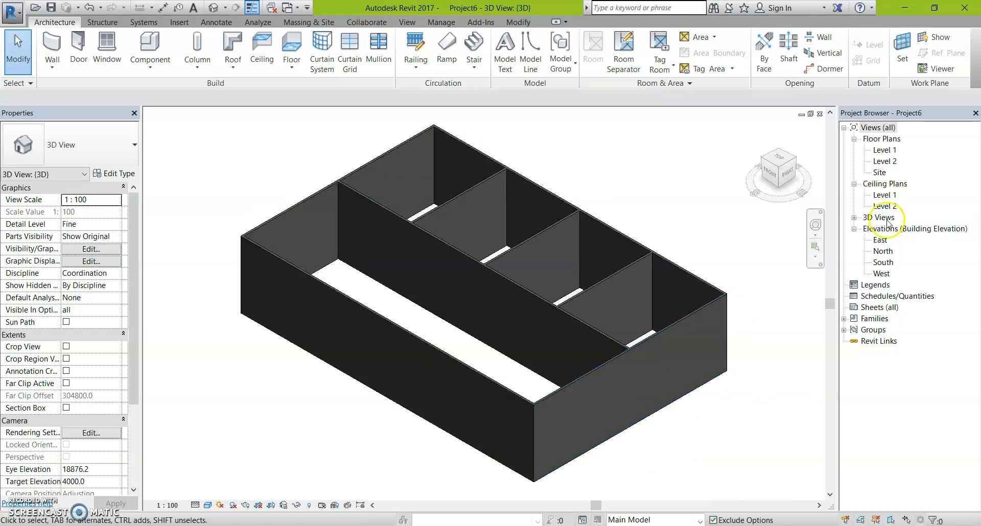
Open the Level 1 floor plan and make Option 2 the primary option of Option Set 1
{"action": "double_click", "coordinate": [883, 153]}
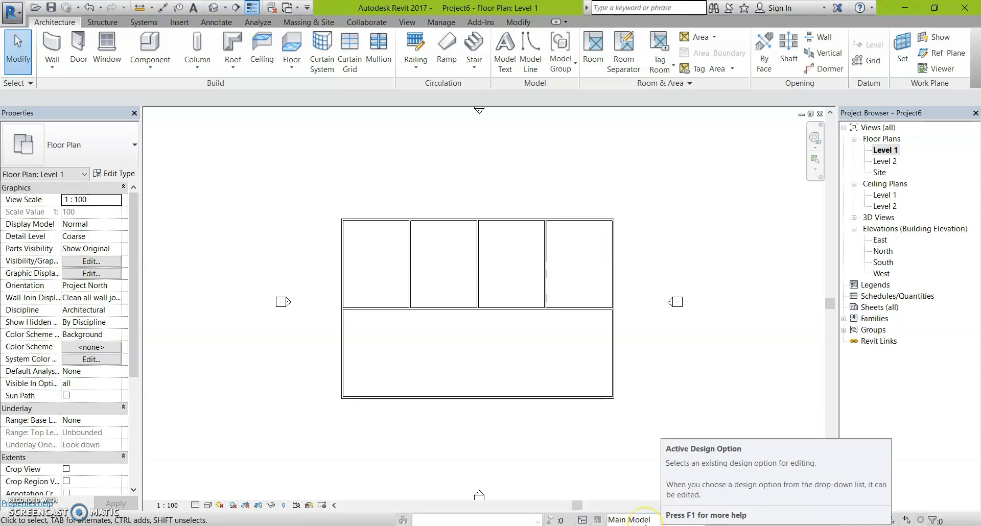
{"action": "left_click", "coordinate": [628, 518]}
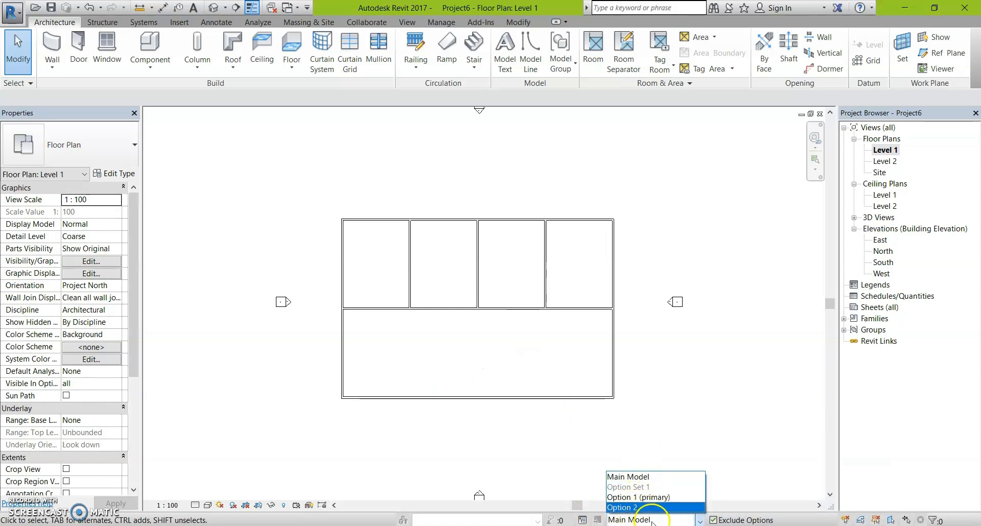
{"action": "left_click", "coordinate": [557, 447]}
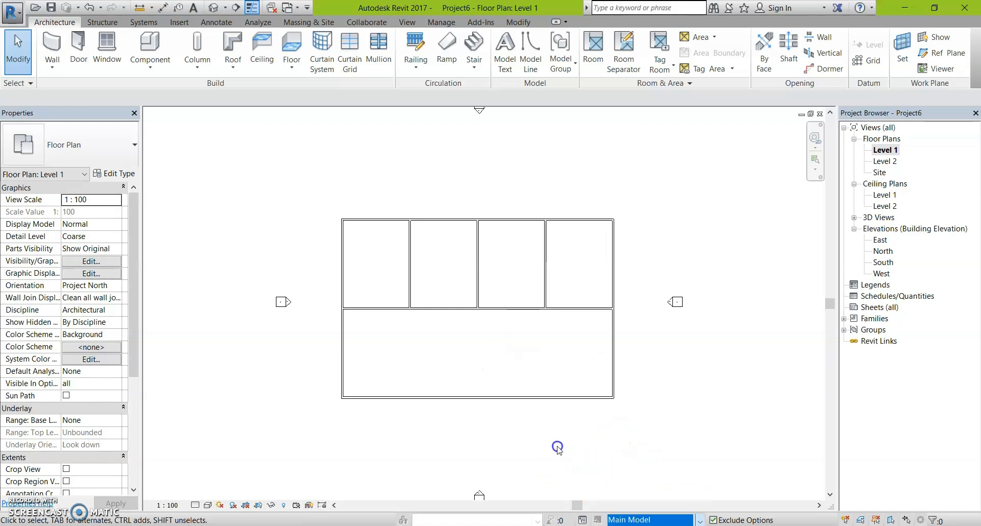
{"action": "left_click", "coordinate": [582, 519]}
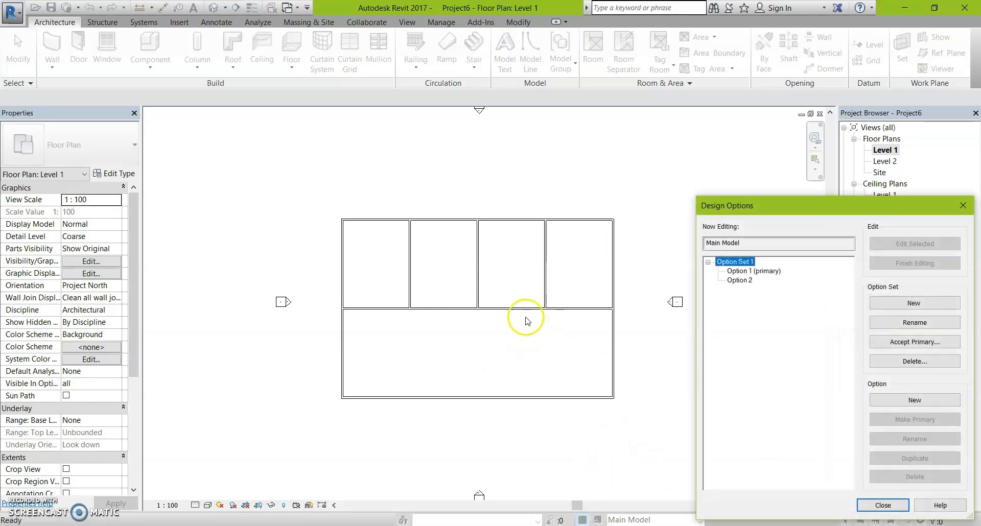
{"action": "left_click", "coordinate": [744, 281]}
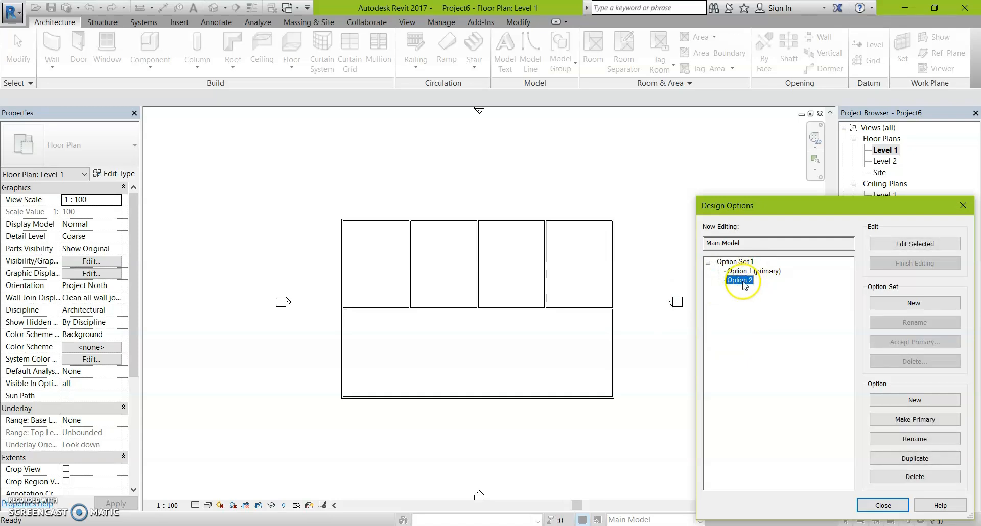
{"action": "left_click", "coordinate": [900, 420]}
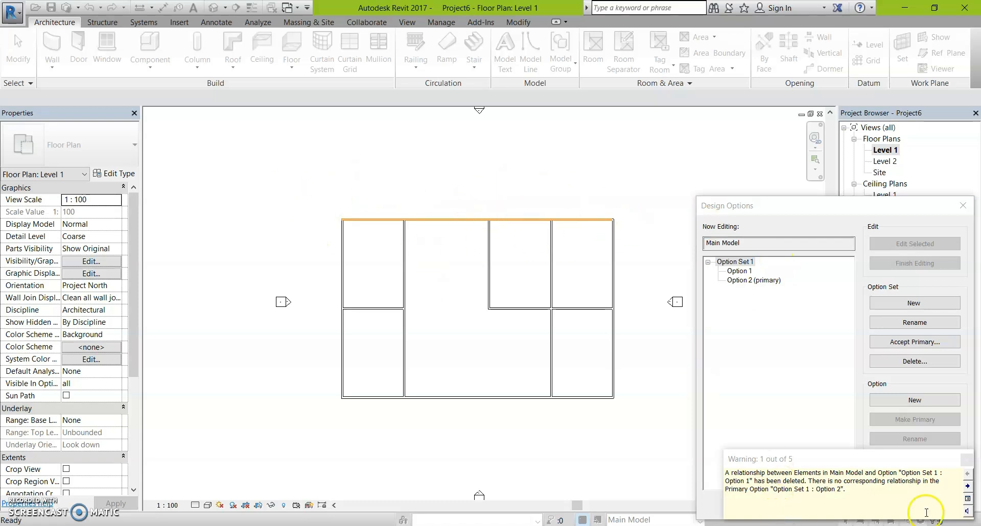
{"action": "left_click", "coordinate": [644, 382]}
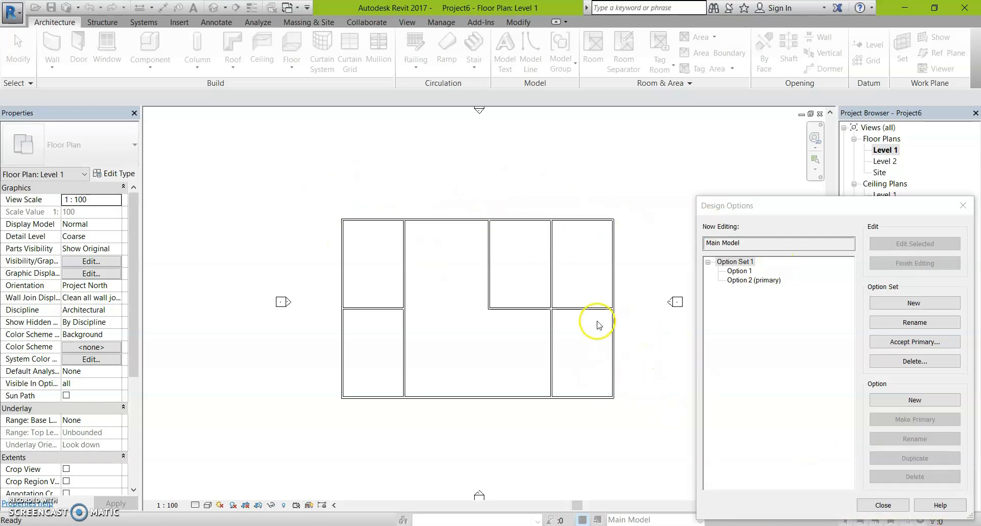
{"action": "left_click", "coordinate": [889, 506]}
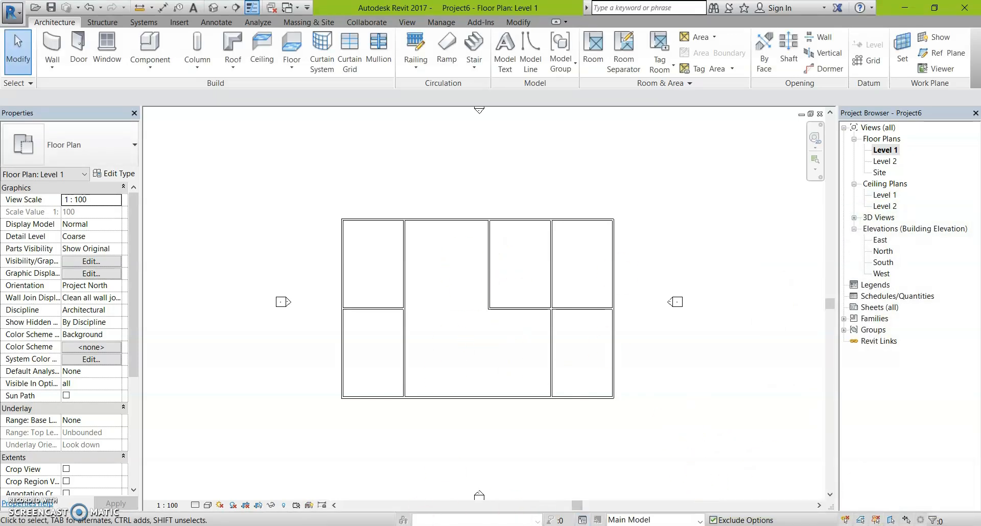
Review the available design options, and compare Option 1 with the main model in the 3D view, ending in the main model
{"action": "left_click", "coordinate": [633, 520]}
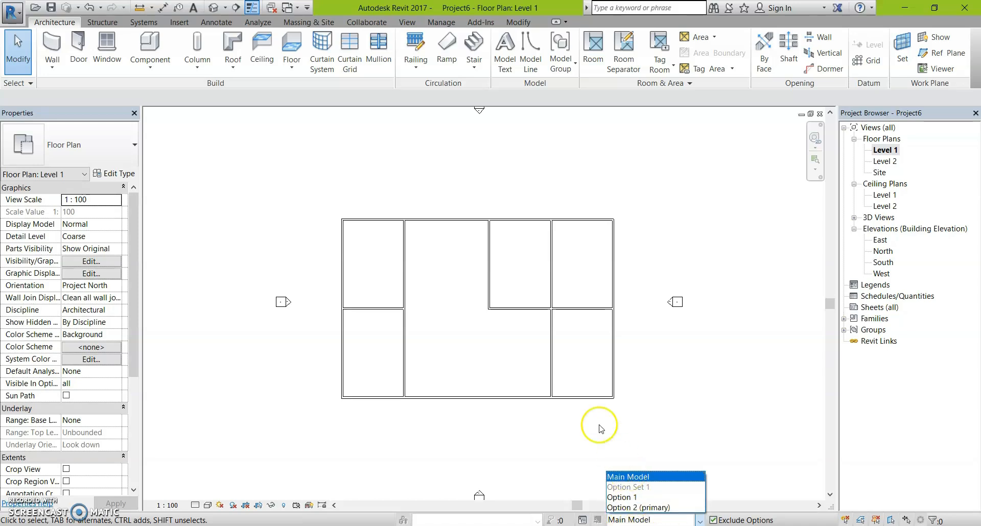
{"action": "left_click", "coordinate": [571, 278]}
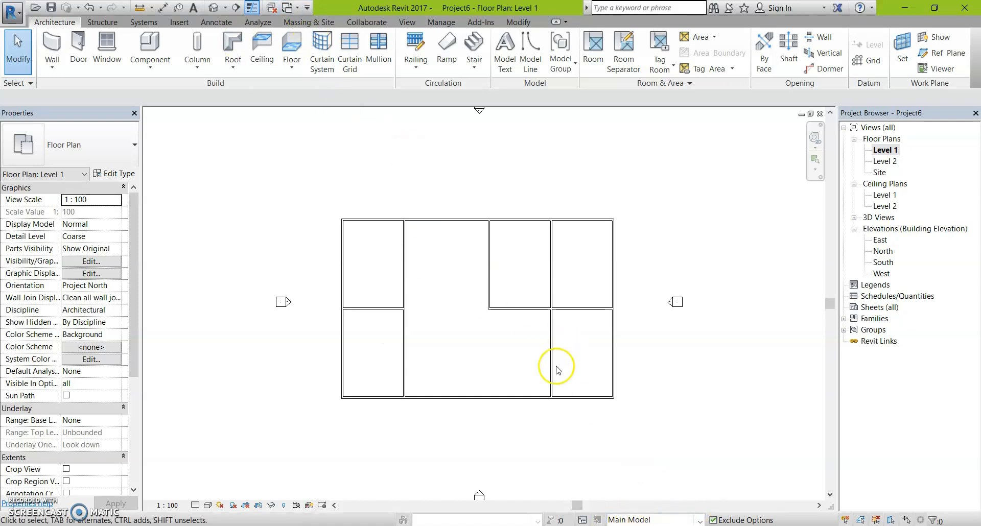
{"action": "left_click", "coordinate": [213, 8]}
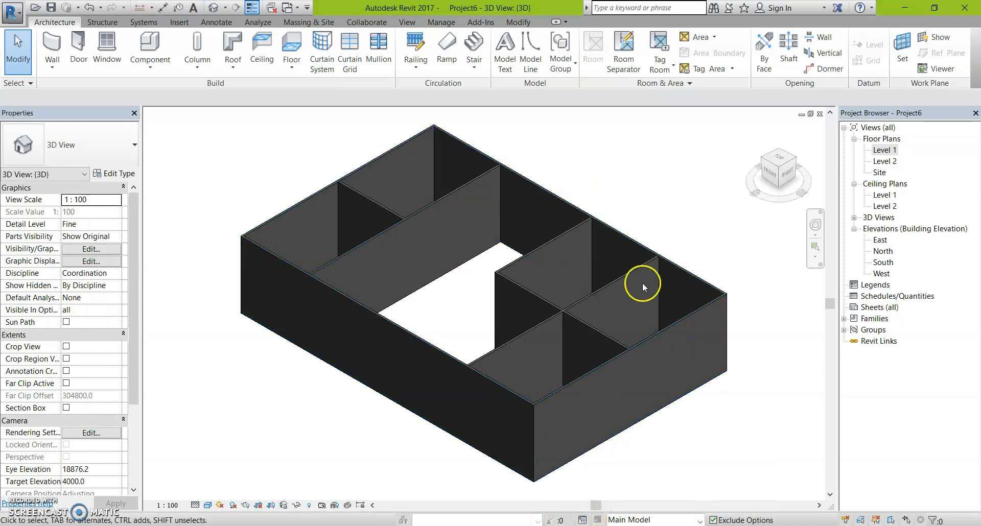
{"action": "left_click", "coordinate": [641, 520]}
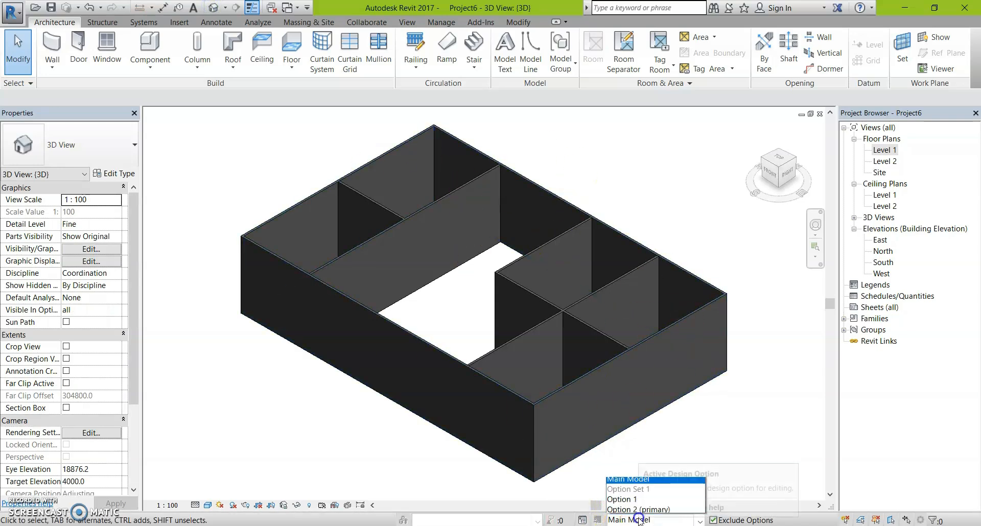
{"action": "left_click", "coordinate": [626, 497]}
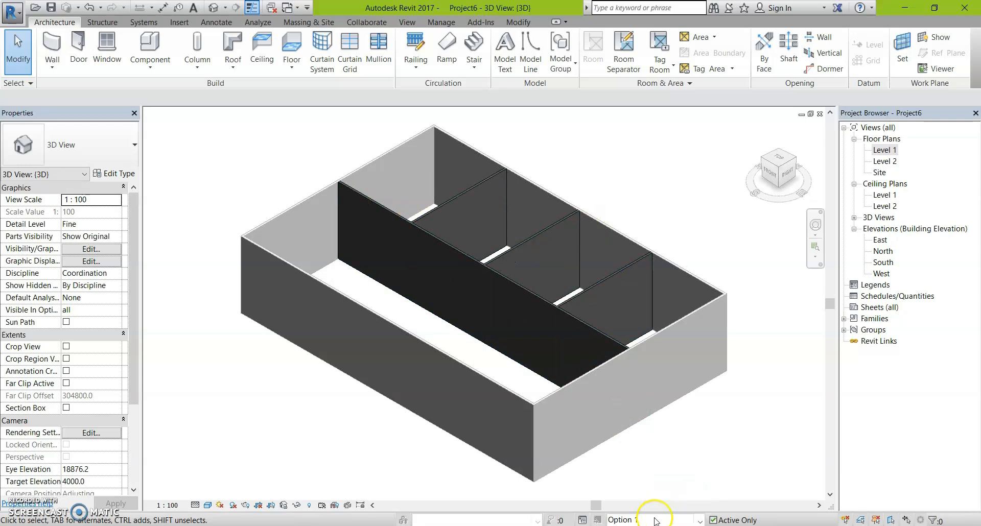
{"action": "left_click", "coordinate": [674, 520]}
{"action": "left_click", "coordinate": [632, 477]}
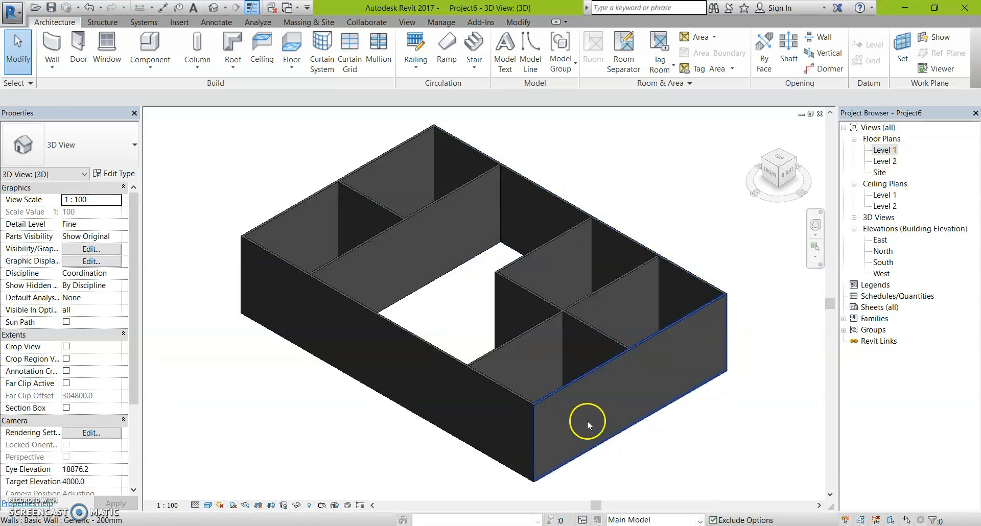
Delete the non-primary Option 1 from Option Set 1
{"action": "left_click", "coordinate": [631, 520]}
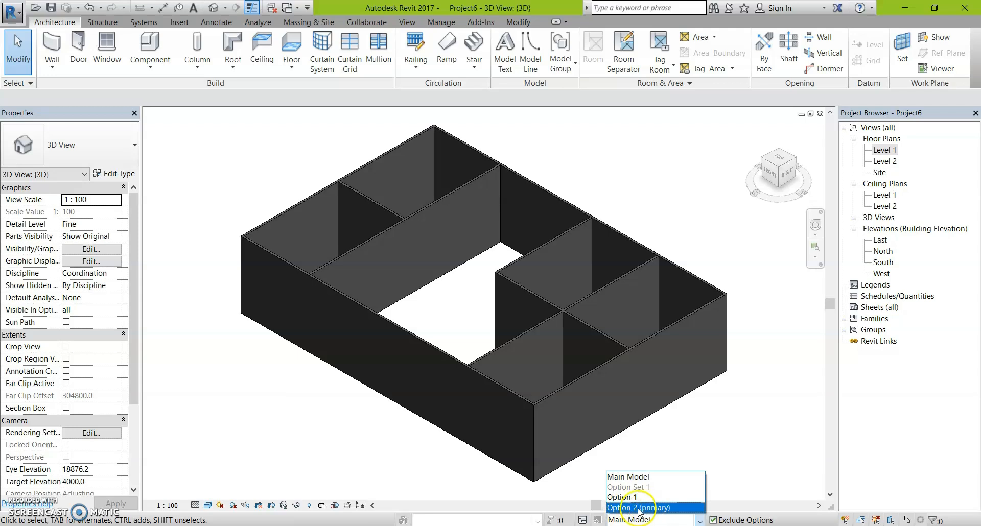
{"action": "left_click", "coordinate": [582, 519]}
{"action": "left_click", "coordinate": [582, 519]}
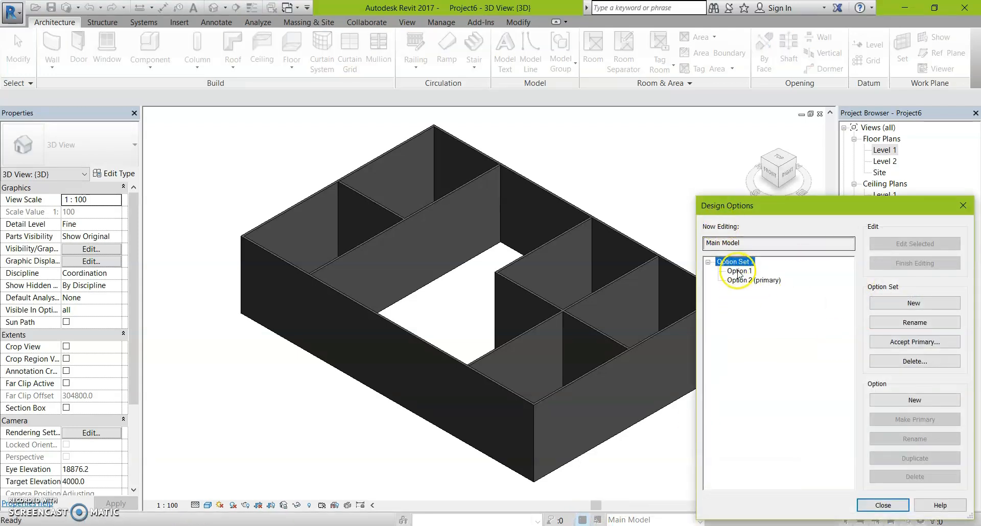
{"action": "left_click", "coordinate": [739, 271]}
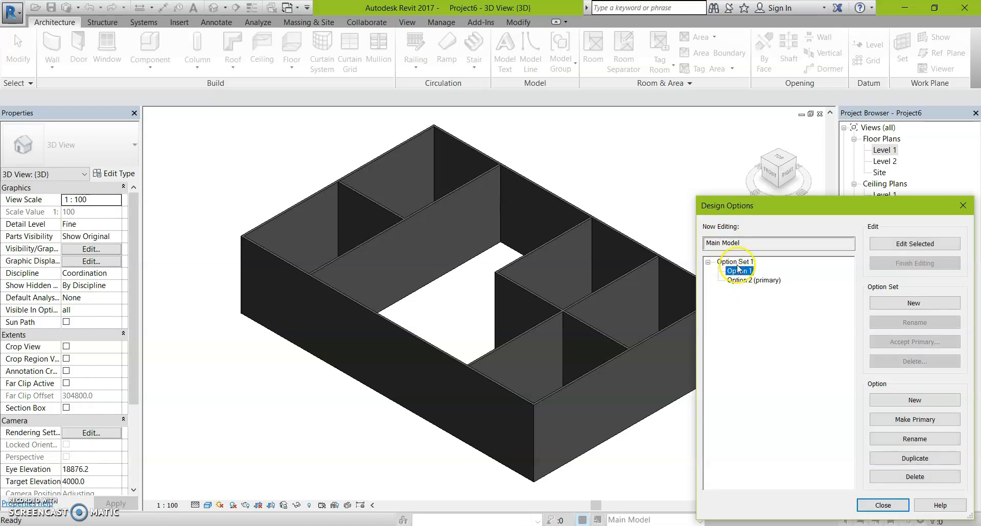
{"action": "left_click", "coordinate": [918, 481]}
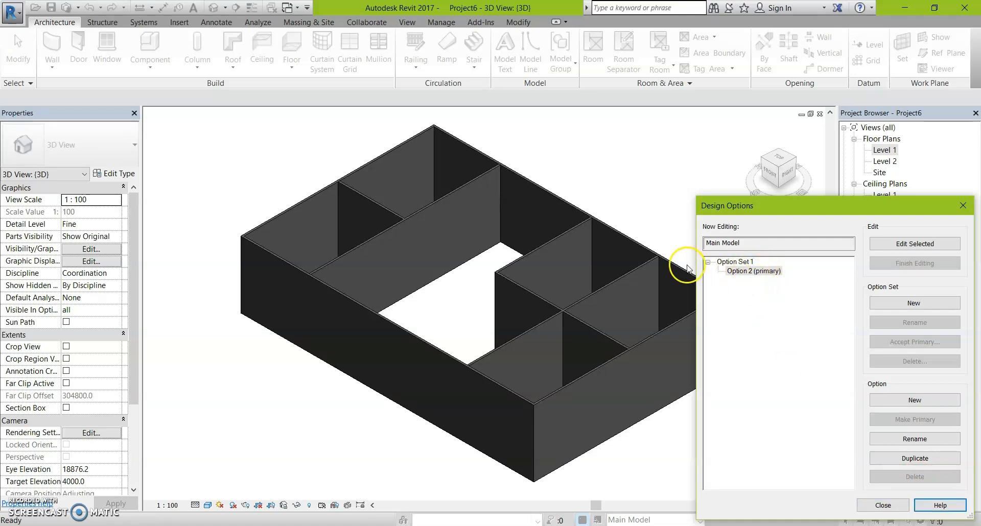
{"action": "left_click", "coordinate": [883, 505]}
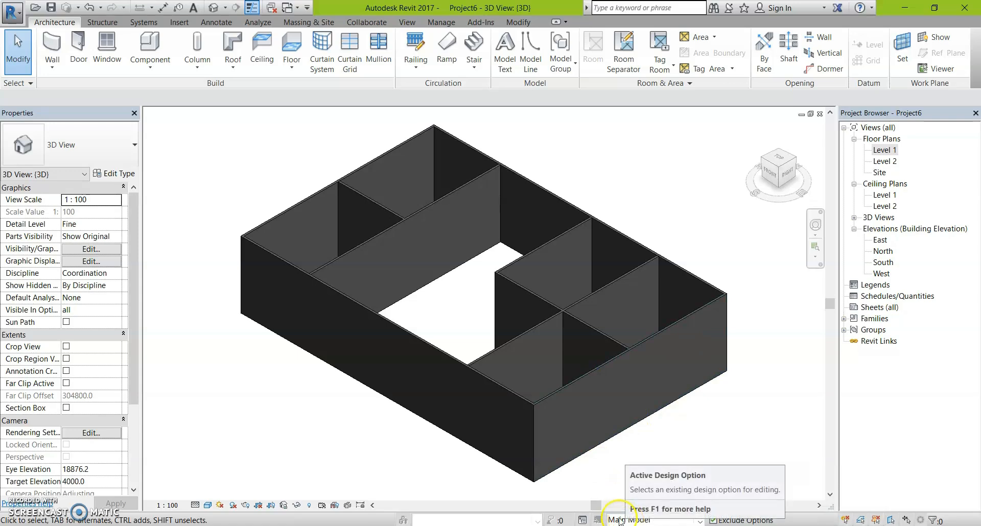
Accept the primary option of Option Set 1 into the main model, agreeing to delete the option set
{"action": "left_click", "coordinate": [597, 519]}
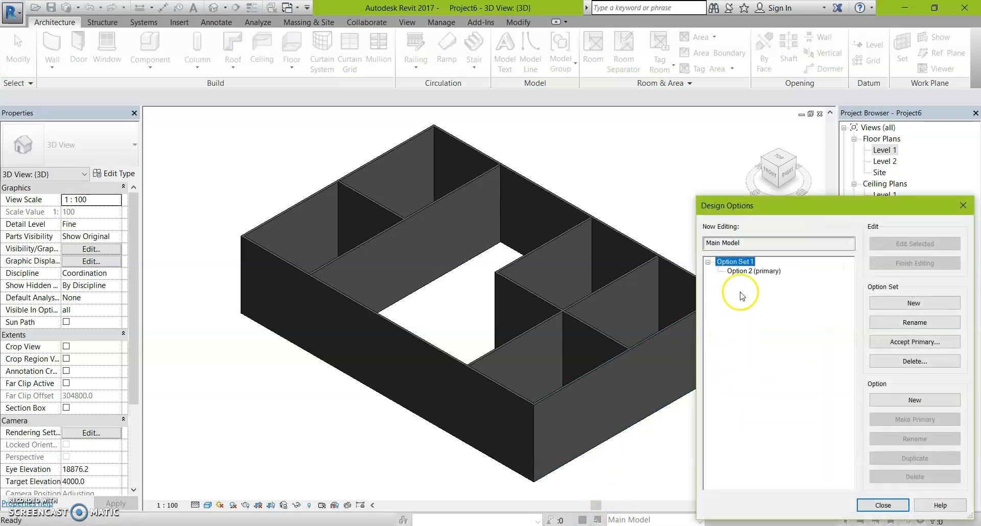
{"action": "left_click", "coordinate": [749, 269]}
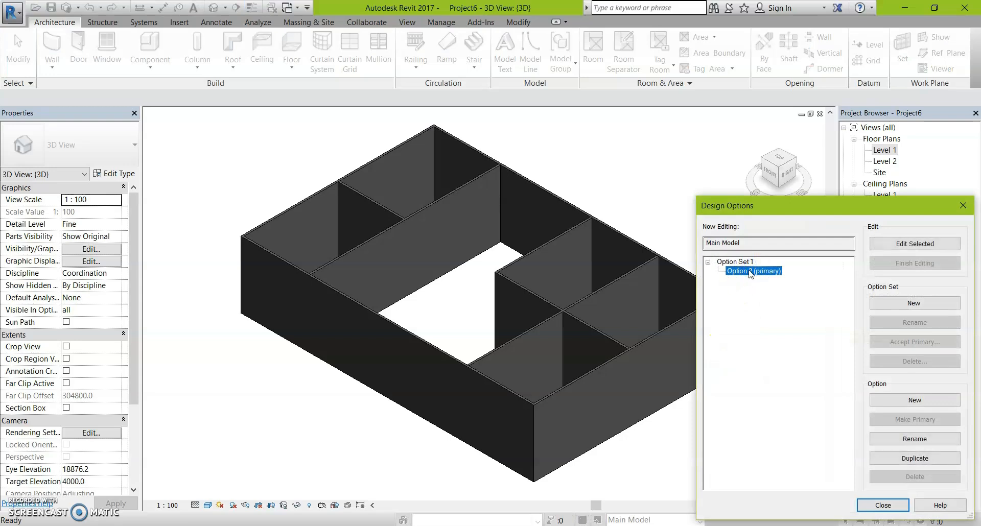
{"action": "left_click", "coordinate": [728, 262]}
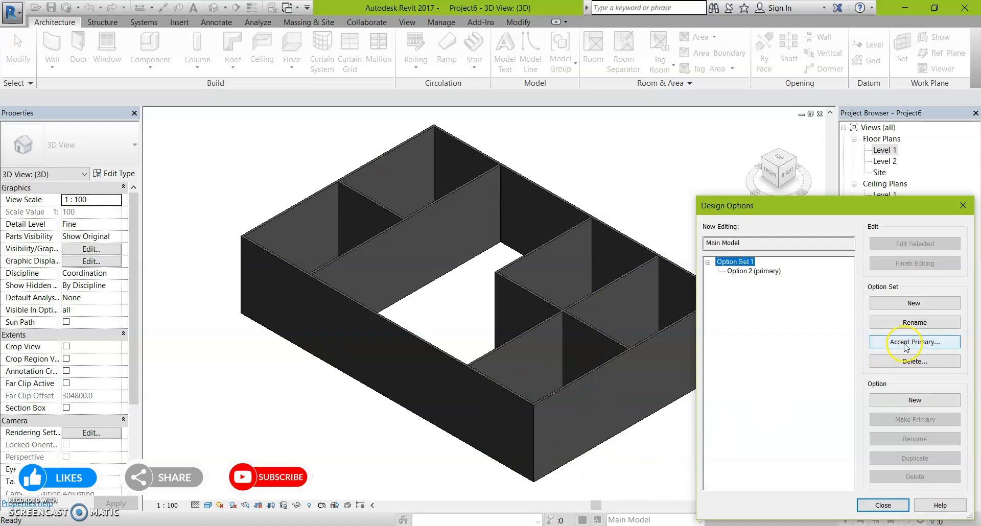
{"action": "left_click", "coordinate": [913, 361]}
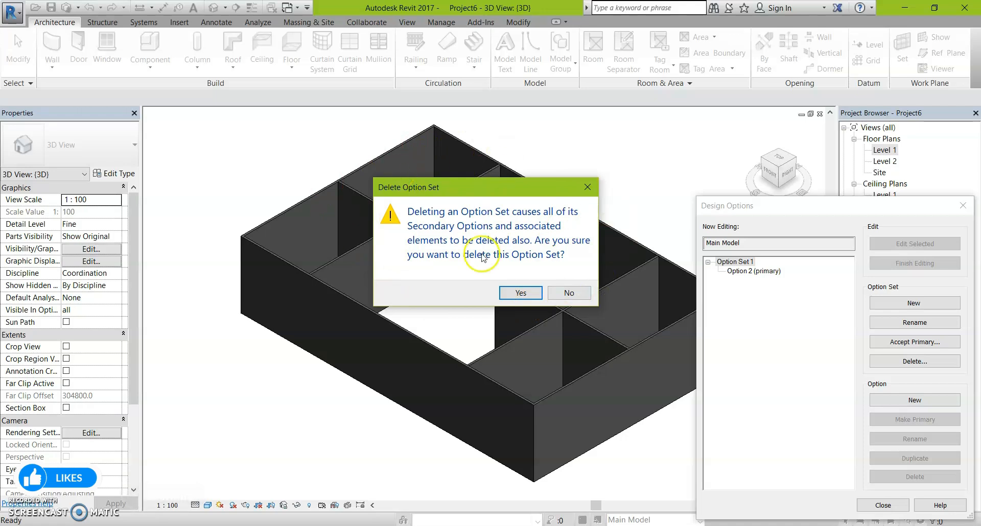
{"action": "left_click", "coordinate": [520, 293]}
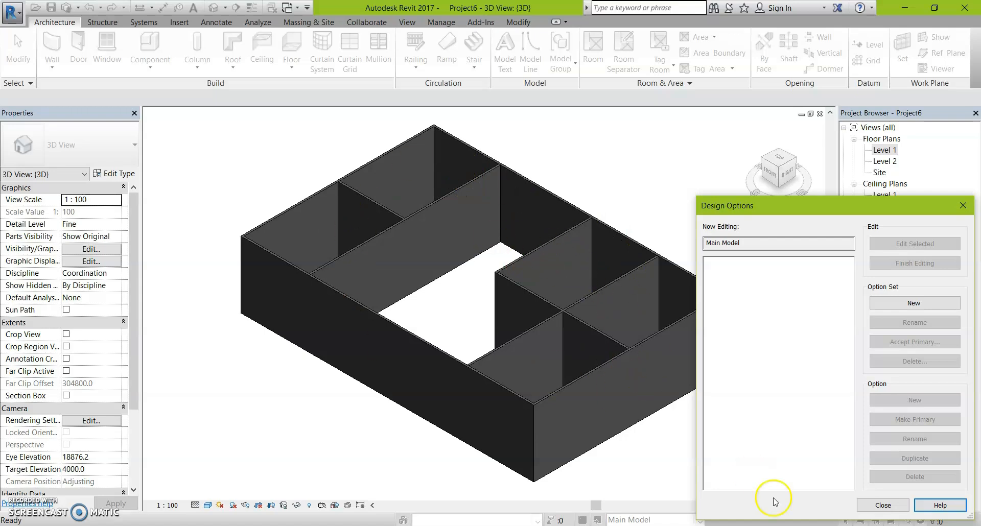
{"action": "left_click", "coordinate": [894, 506]}
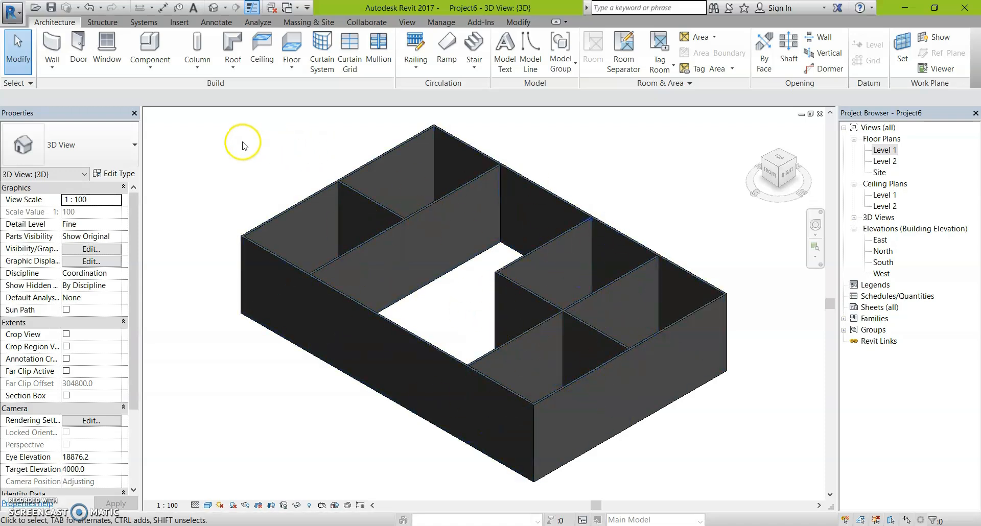
Open the Level 1 floor plan and select all the walls to inspect them, clearing the selection when finished
{"action": "double_click", "coordinate": [885, 150]}
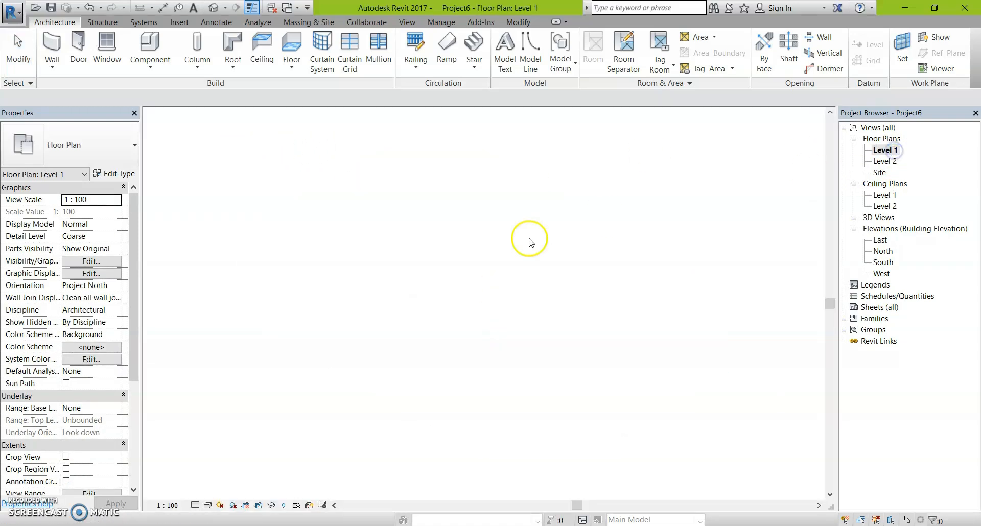
{"action": "left_click_drag", "start_coordinate": [582, 260], "coordinate": [354, 399]}
{"action": "left_click_drag", "start_coordinate": [317, 176], "coordinate": [664, 455]}
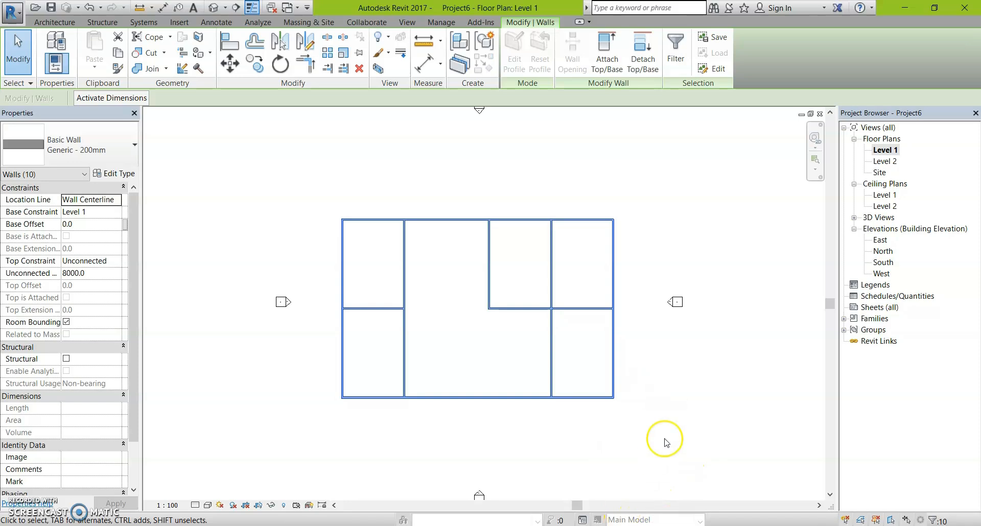
{"action": "left_click", "coordinate": [646, 437]}
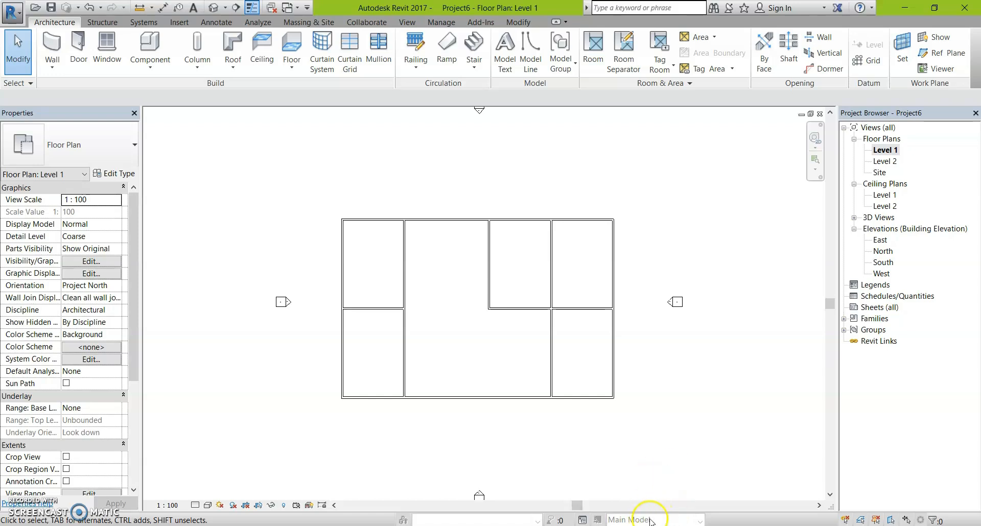
Check the project's design options list and return to the default 3D view to inspect the accepted layout
{"action": "left_click", "coordinate": [583, 519]}
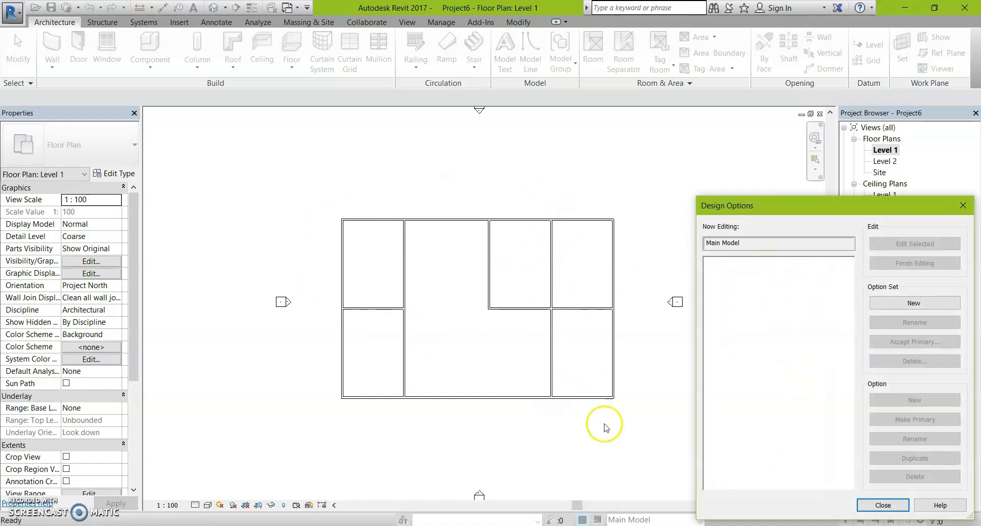
{"action": "left_click", "coordinate": [874, 506]}
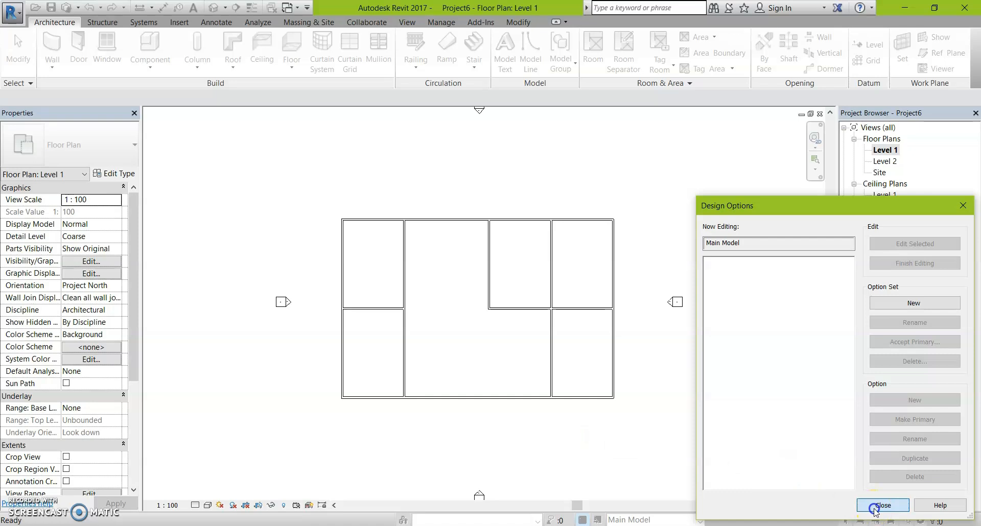
{"action": "left_click", "coordinate": [215, 9]}
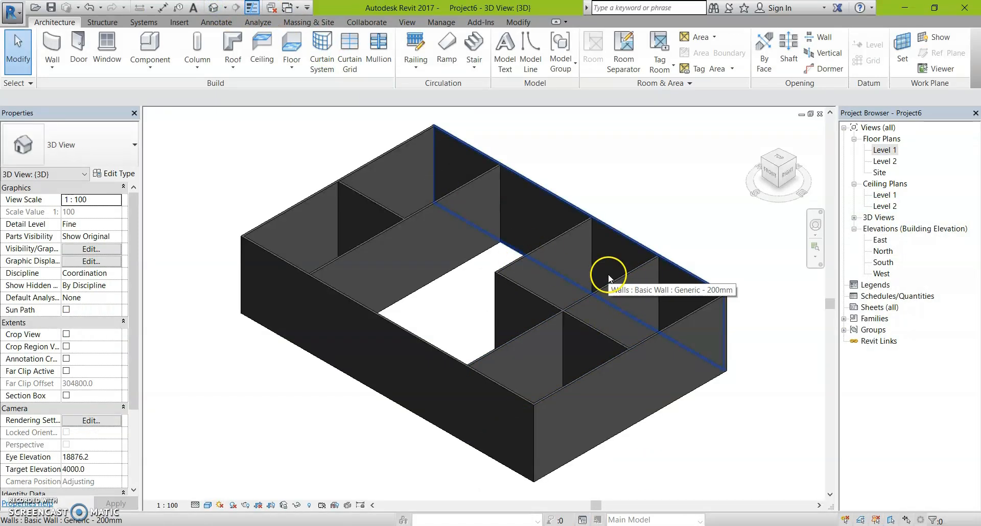